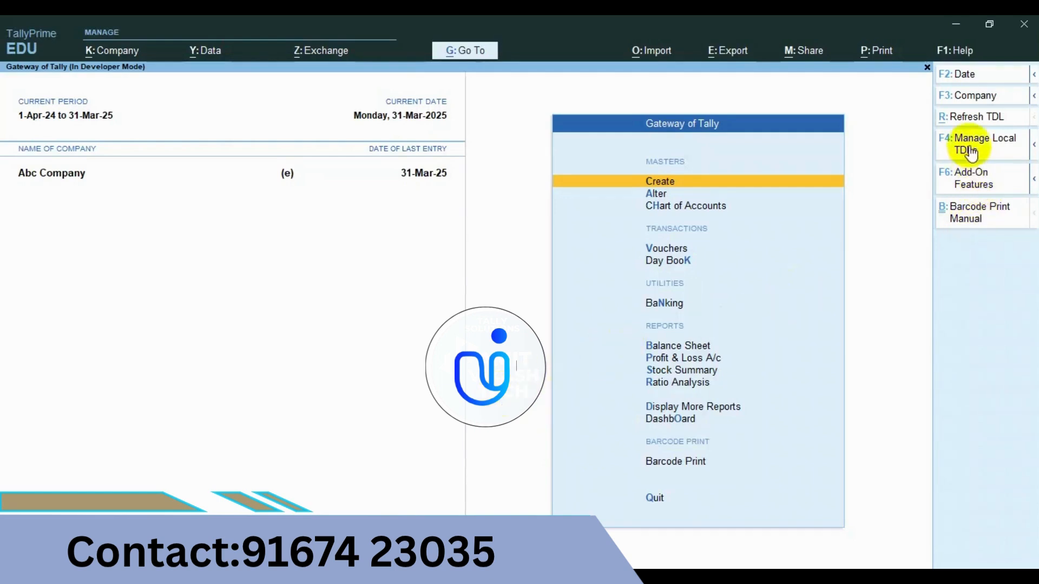
# Open the TDL and add-on management list and select Barcode Module.txt to check its status
pyautogui.click(948, 54)
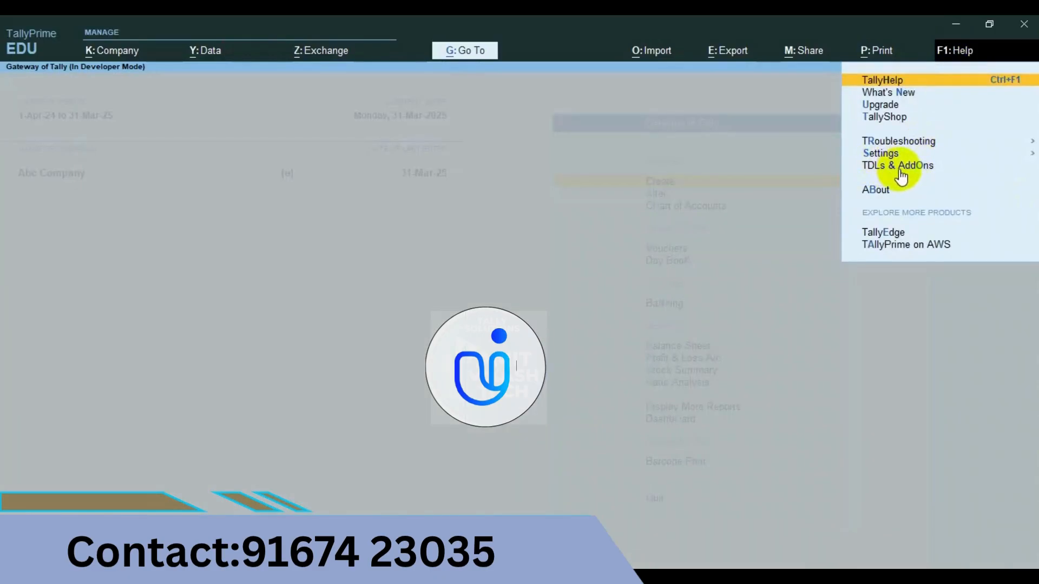
pyautogui.click(902, 168)
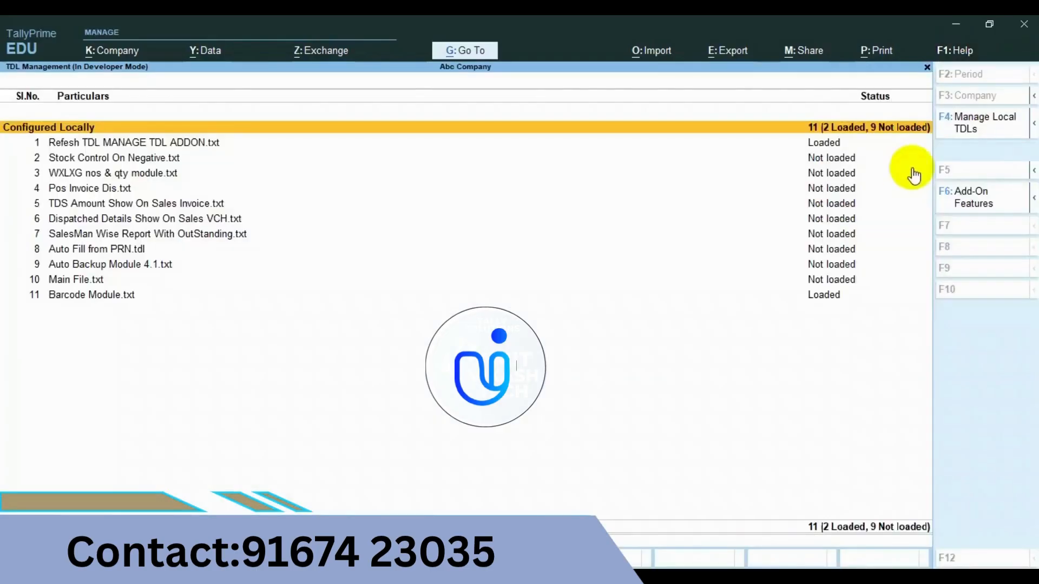
pyautogui.click(963, 128)
pyautogui.press('Escape')
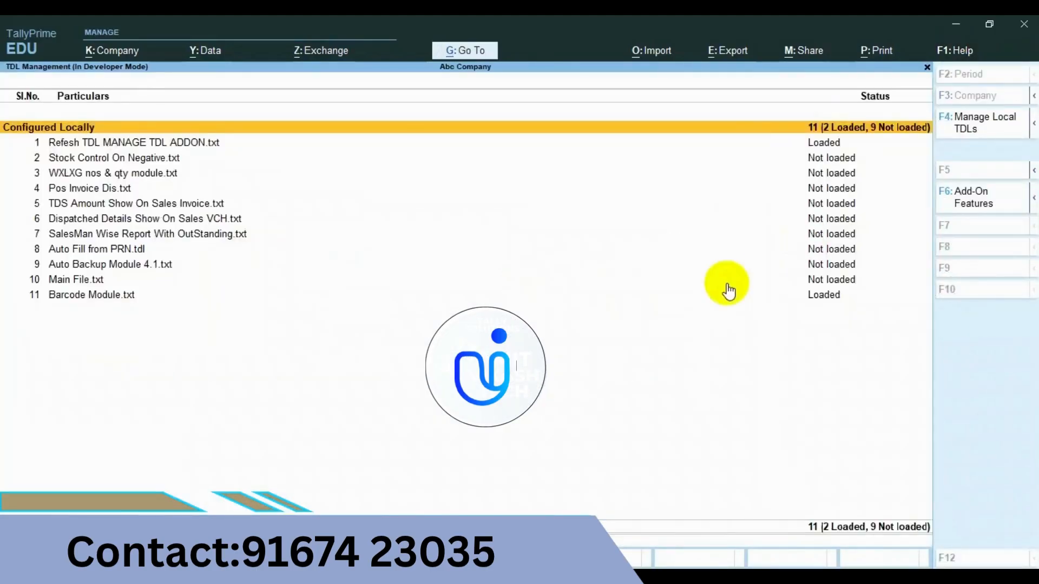
pyautogui.click(87, 296)
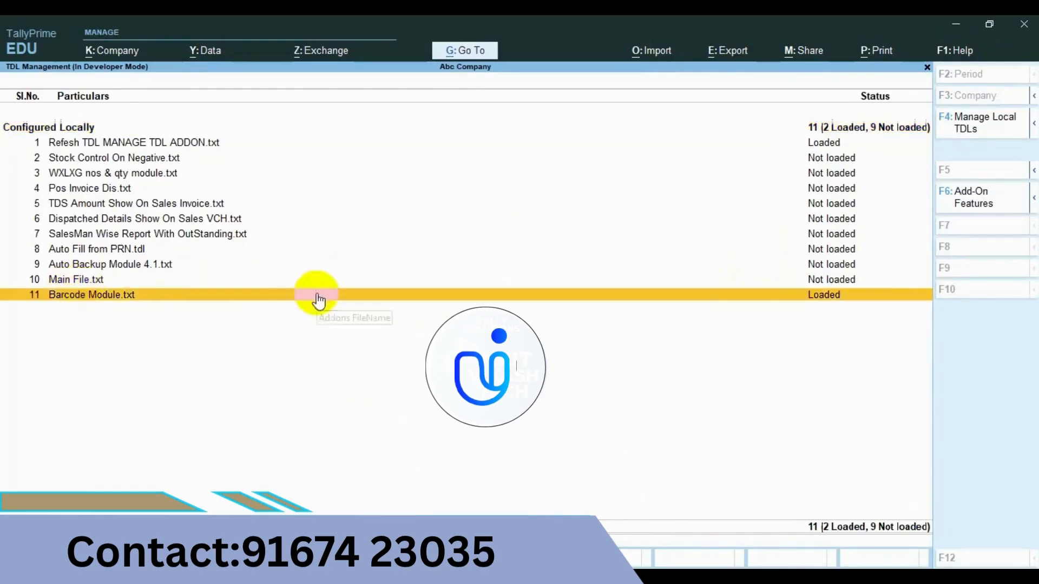
# Activate the barcode module in the add-on features, with SNBC BTP-2100E Plus BPLA as first printer and Canon LBP2900 as second
pyautogui.click(974, 203)
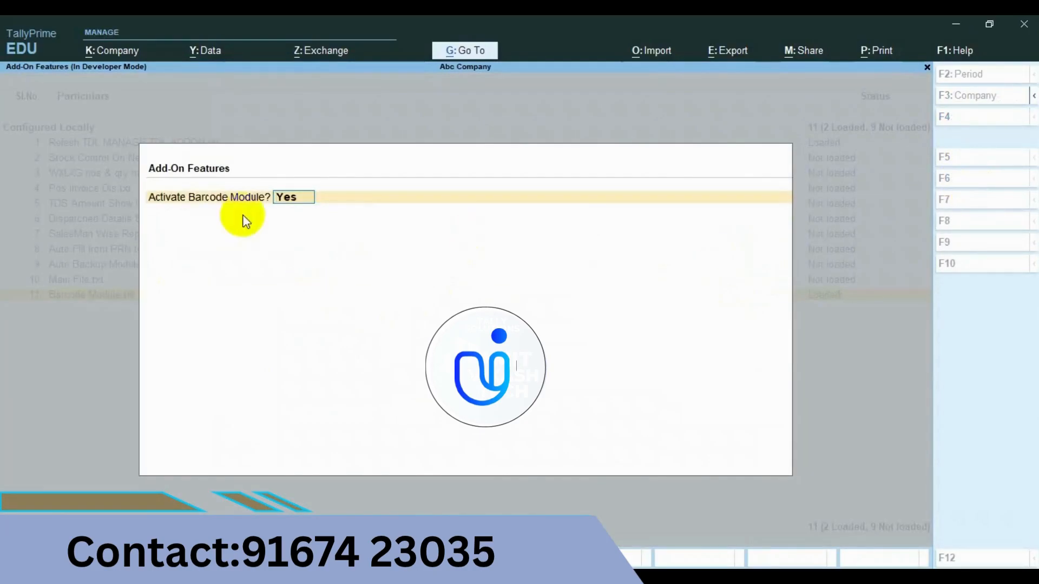
pyautogui.press('Return')
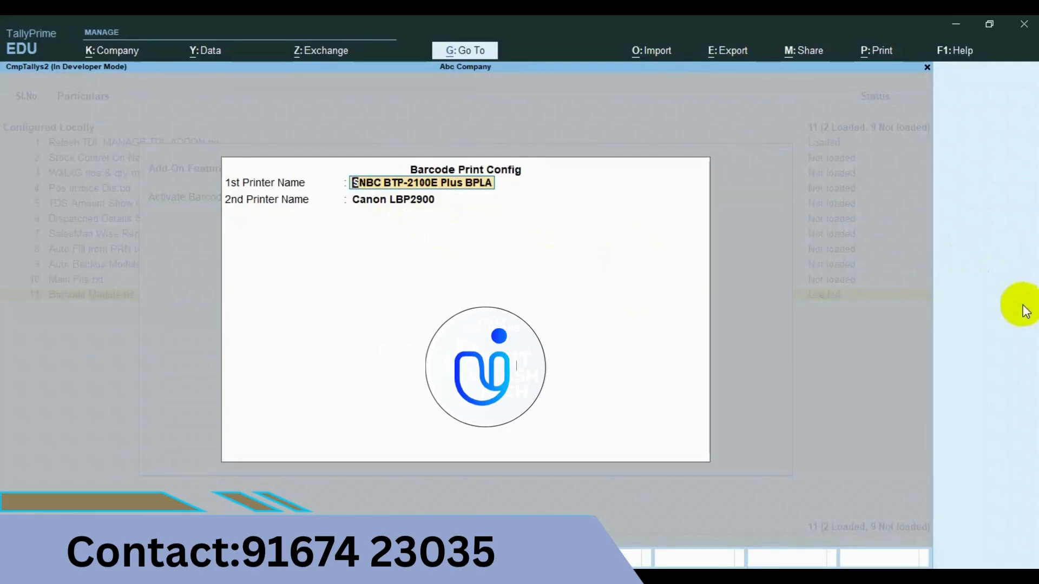
pyautogui.press('Return')
pyautogui.press('Return')
pyautogui.press('Return')
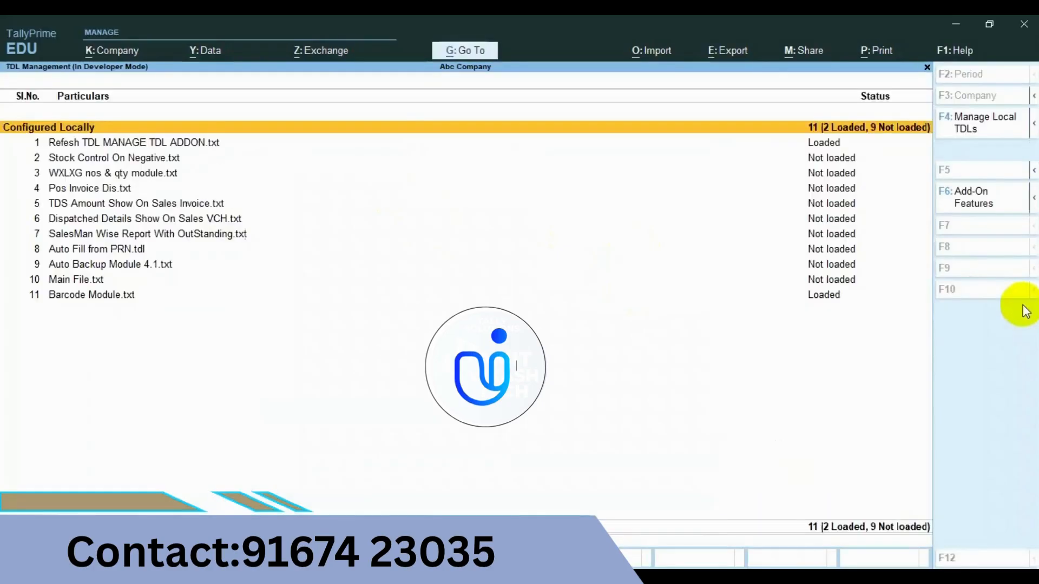
pyautogui.press('Escape')
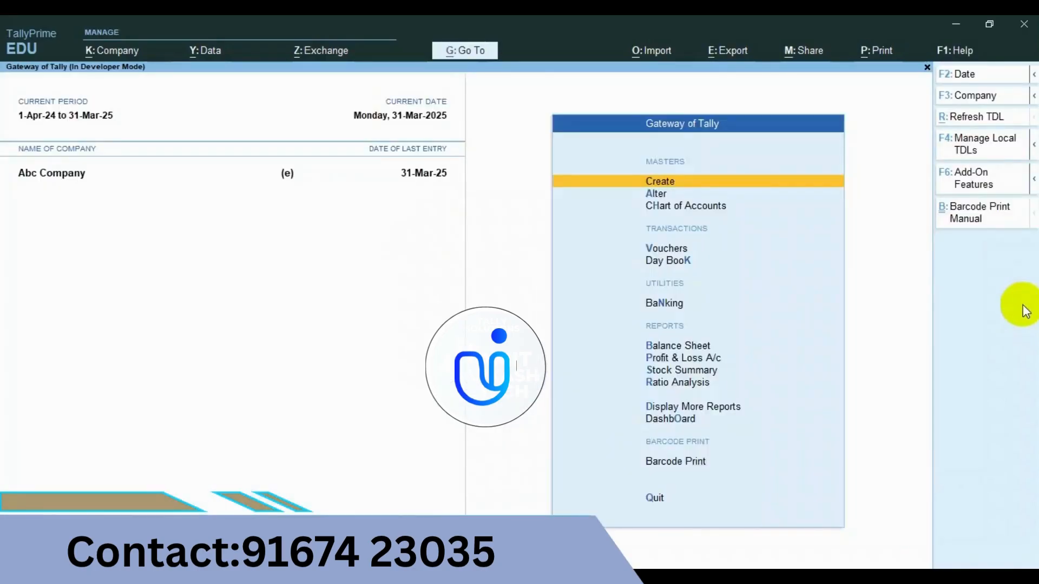
# View the fields of the manual barcode print form and return to the gateway
pyautogui.press('Up')
pyautogui.press('Up')
pyautogui.press('Return')
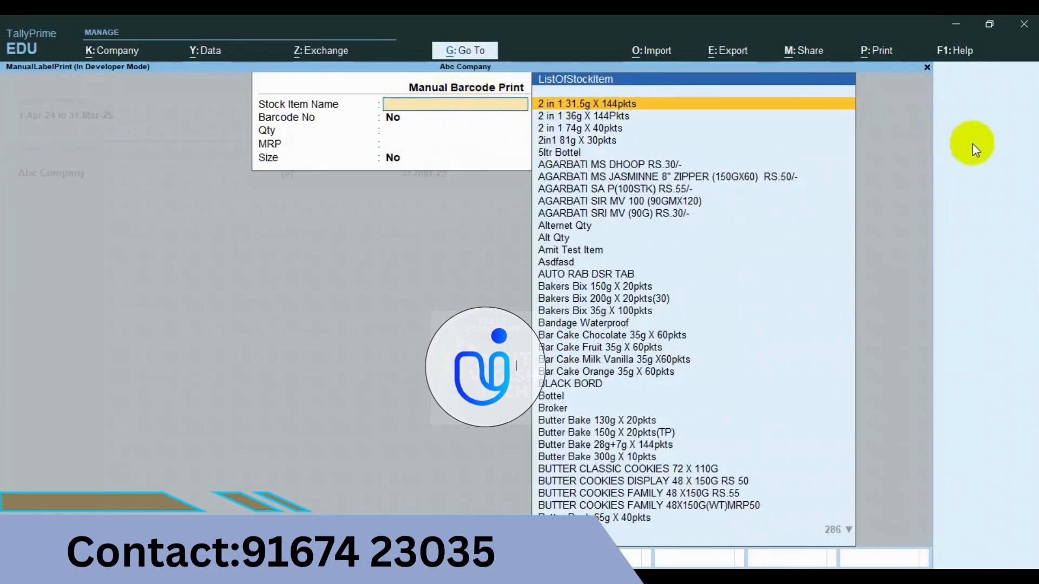
pyautogui.press('Escape')
# Open the stock item Item 0% for alteration
pyautogui.press('Down')
pyautogui.press('Down')
pyautogui.press('Down')
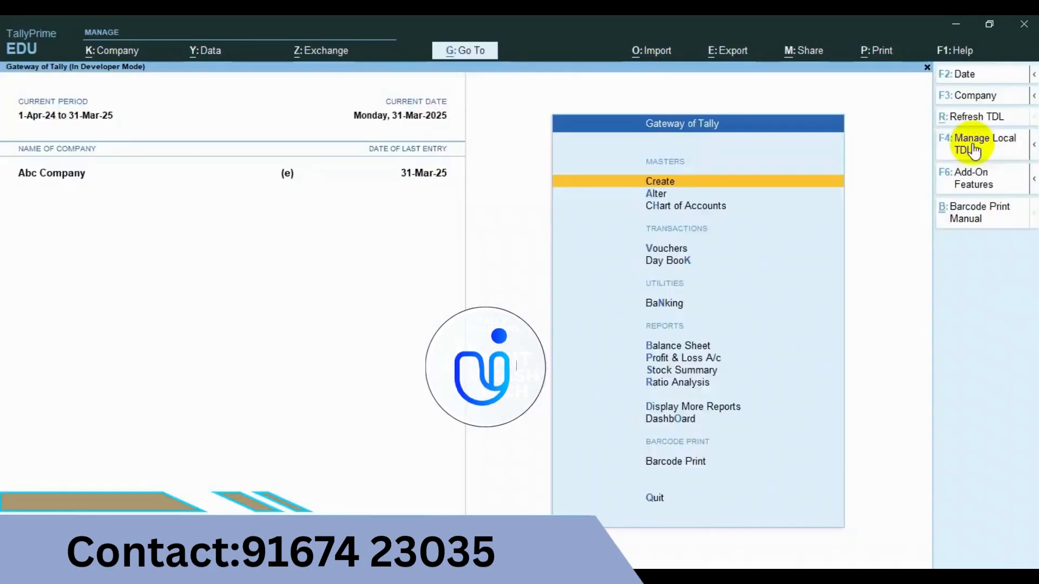
pyautogui.press('Return')
pyautogui.press('Down')
pyautogui.press('Down')
pyautogui.press('Down')
pyautogui.press('Down')
pyautogui.press('Down')
pyautogui.press('Down')
pyautogui.press('Down')
pyautogui.press('Down')
pyautogui.press('Down')
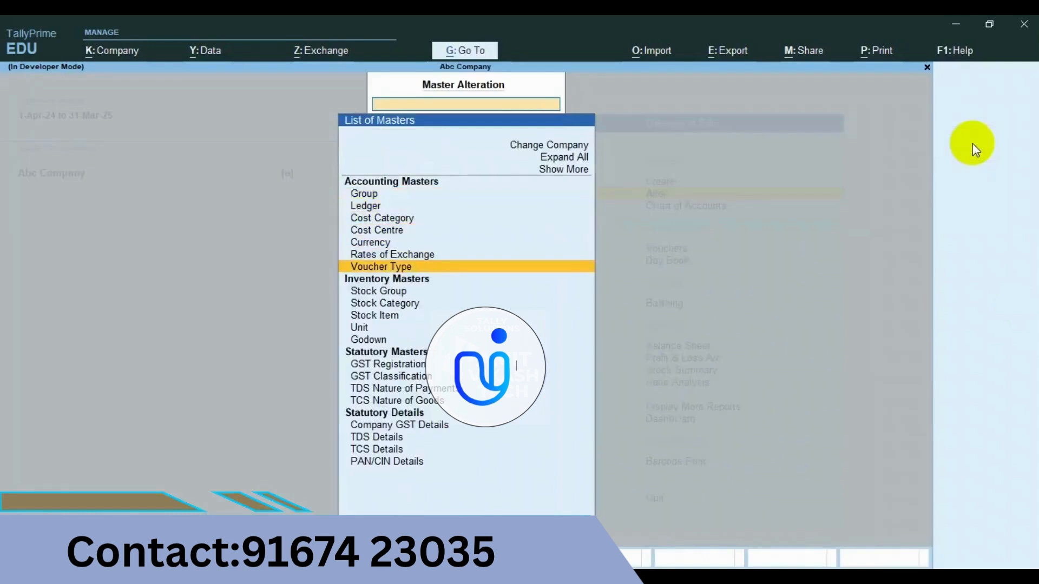
pyautogui.press('Return')
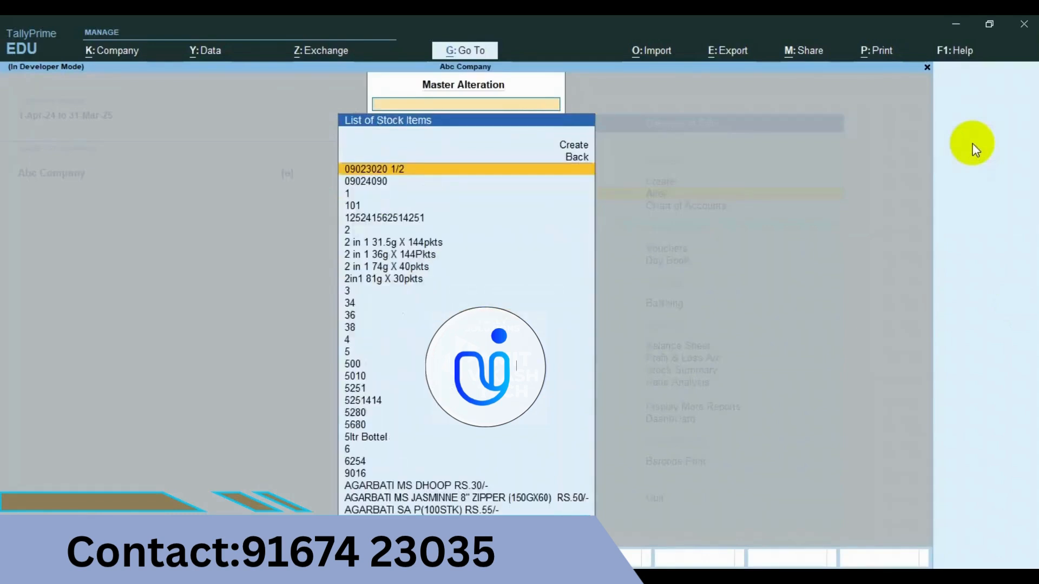
pyautogui.write('Item')
pyautogui.click(369, 188)
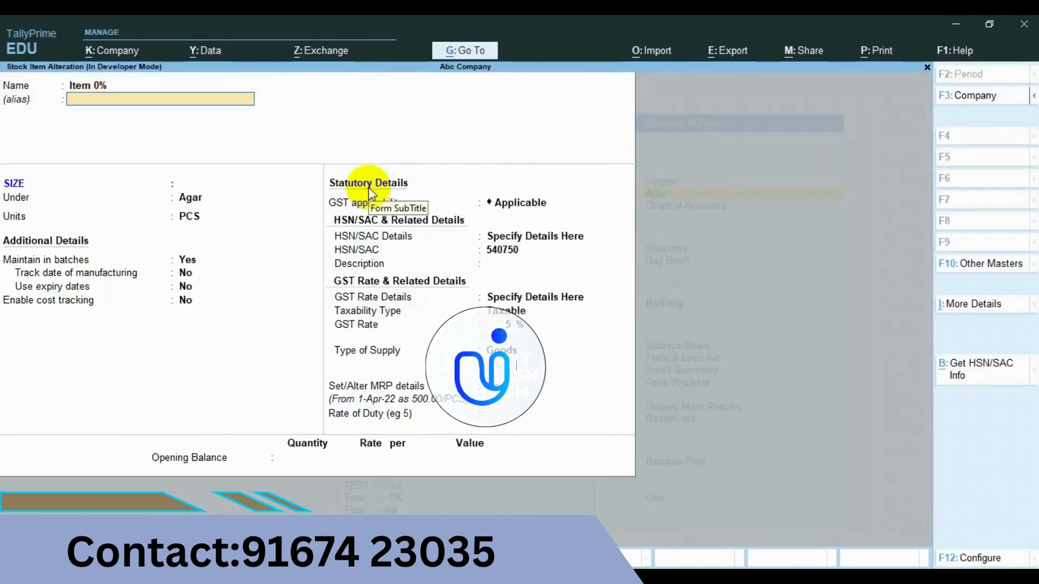
# Give Item 0% the alias 145245 and the size XL, save it and return to the gateway
pyautogui.write('145245')
pyautogui.press('Return')
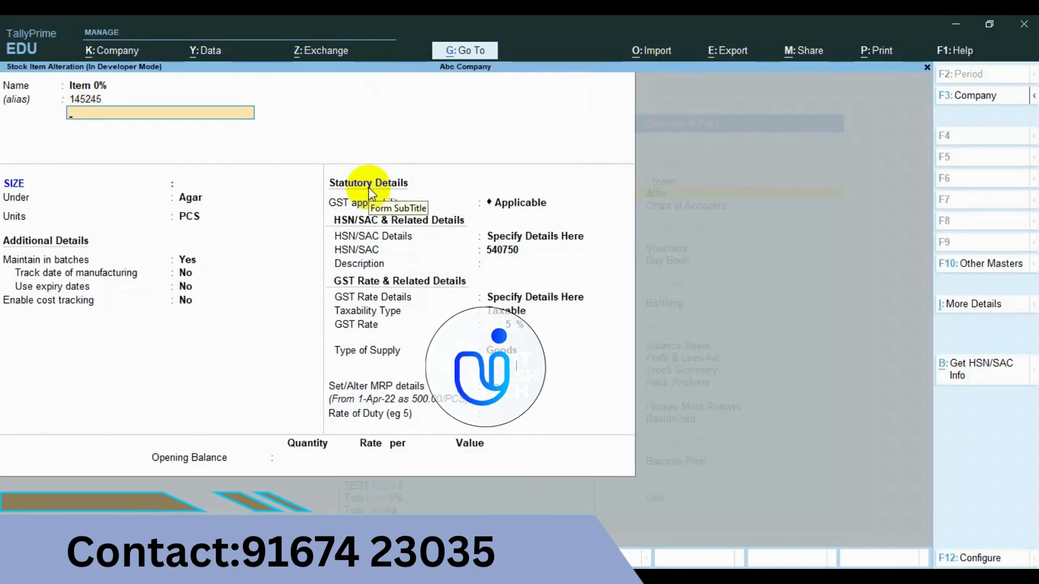
pyautogui.press('Return')
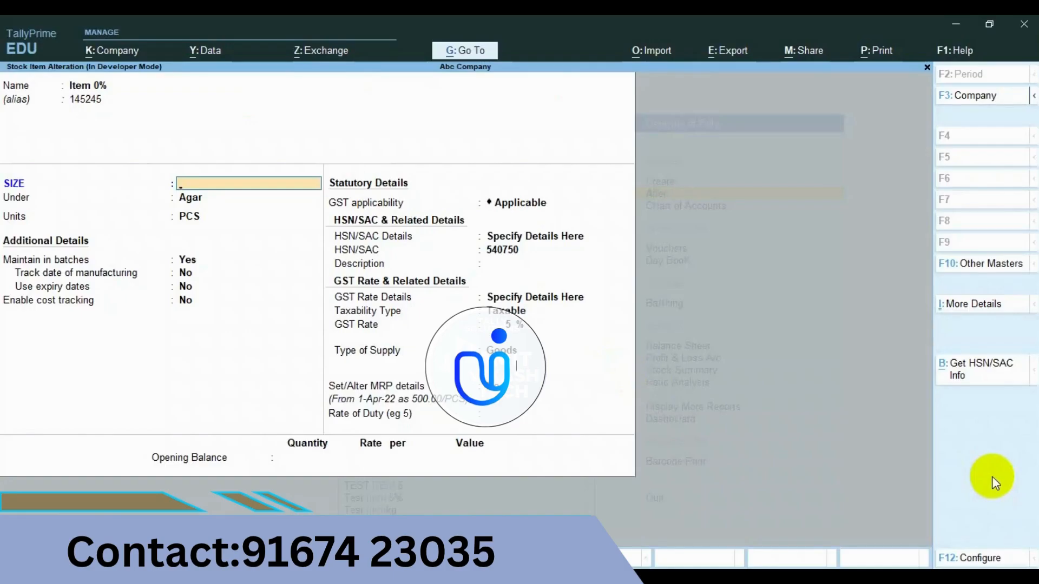
pyautogui.write('XL')
pyautogui.press('Return')
pyautogui.hotkey('ctrl', 'a')
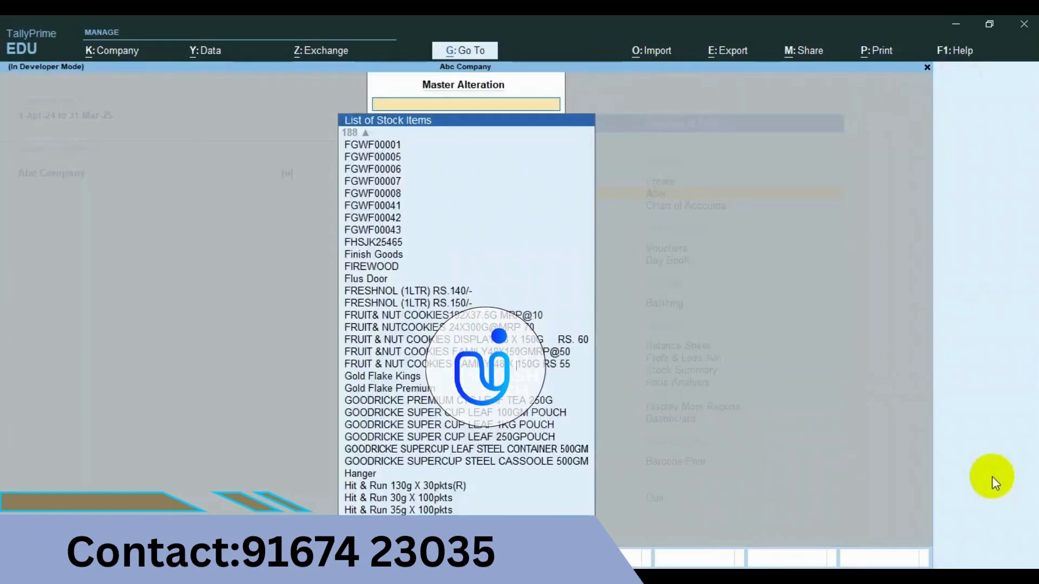
pyautogui.press('Escape')
pyautogui.press('Escape')
pyautogui.press('Escape')
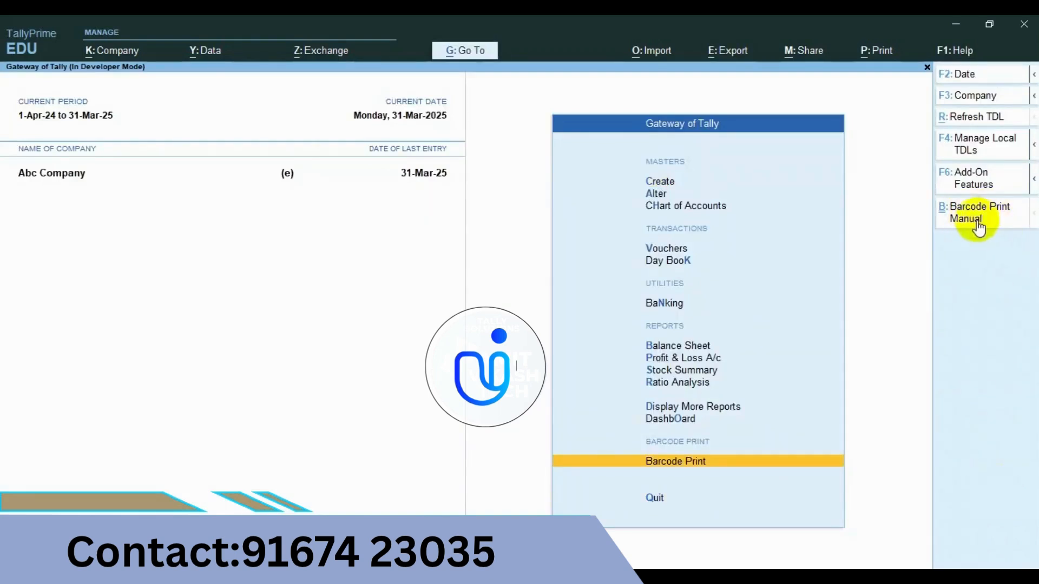
# Fill in and accept a manual barcode print for Item 0% with quantity 10
pyautogui.click(714, 464)
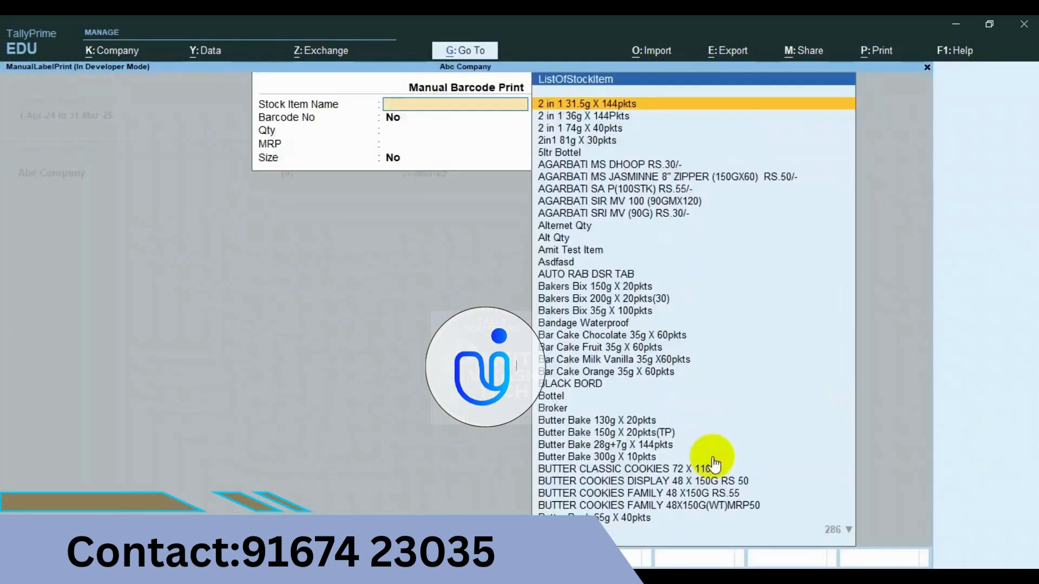
pyautogui.write('item')
pyautogui.press('Down')
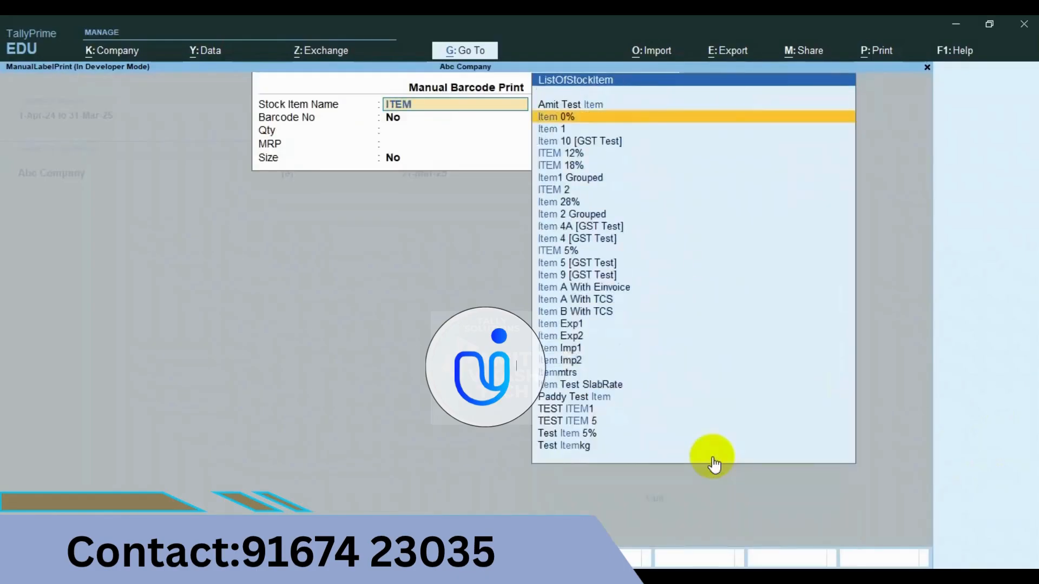
pyautogui.press('Return')
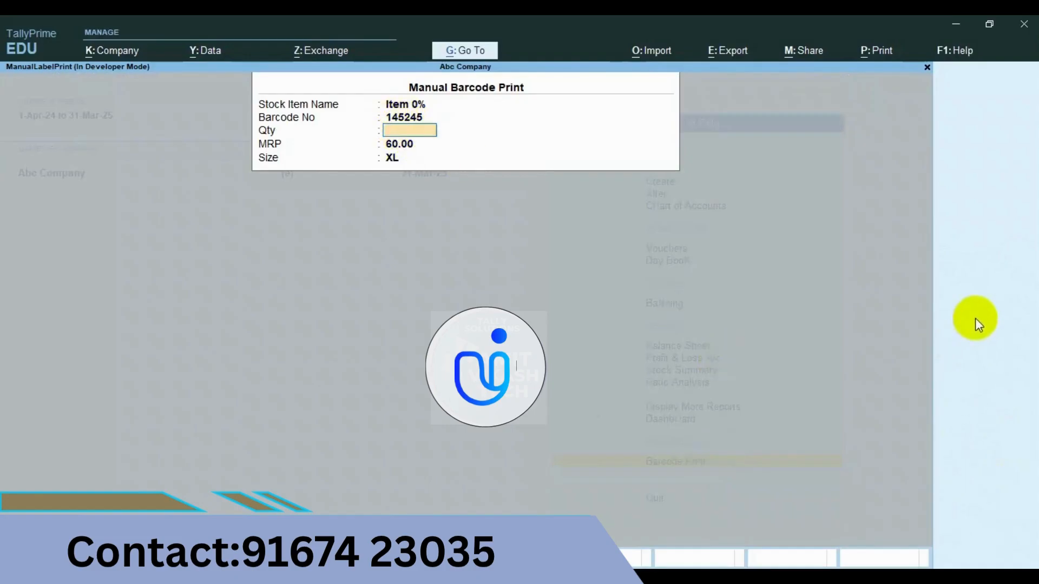
pyautogui.write('10')
pyautogui.press('Return')
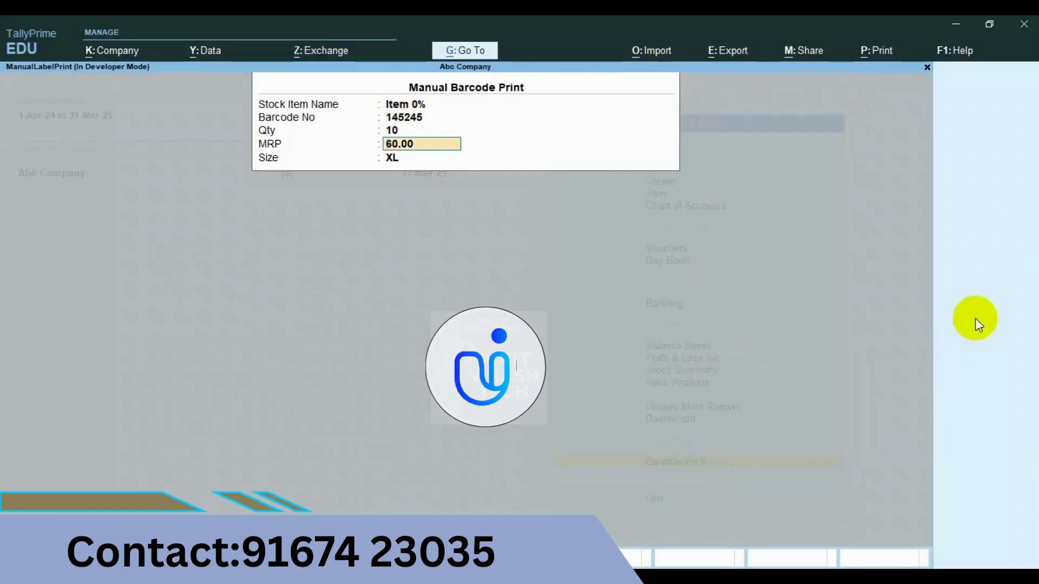
pyautogui.press('Return')
pyautogui.press('Return')
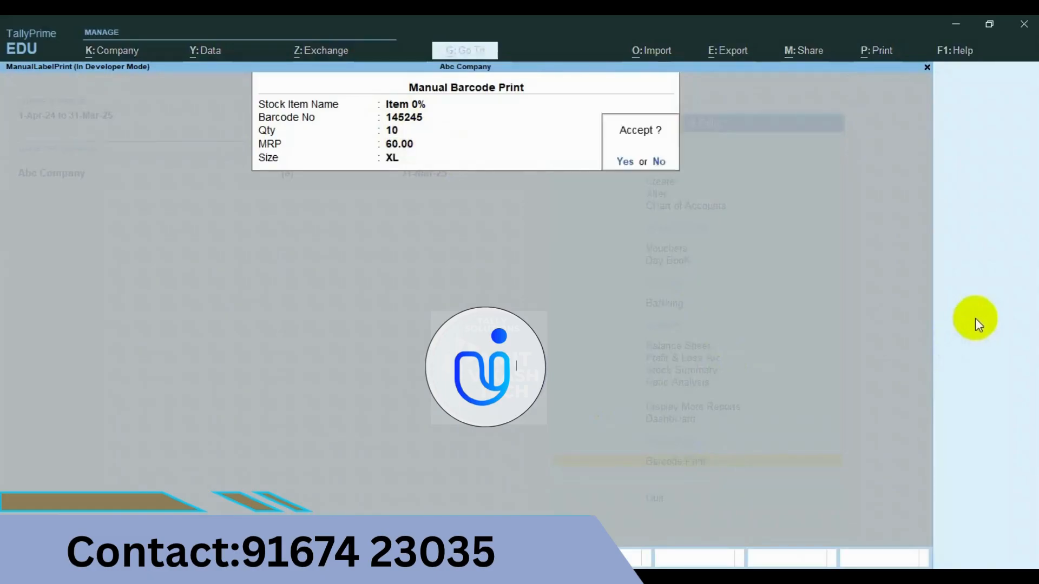
pyautogui.press('Return')
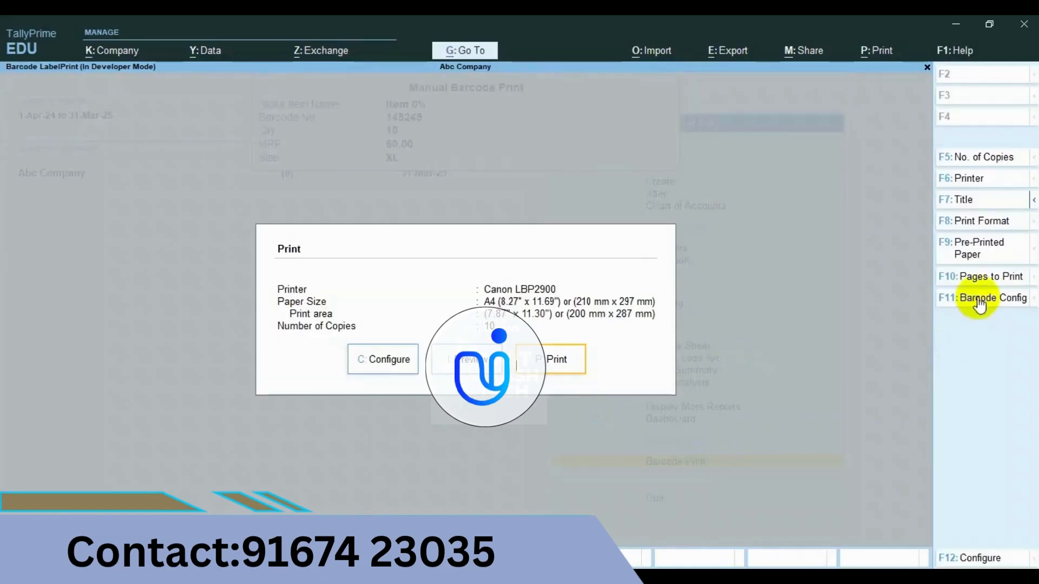
# Set the label printer to SNBC BTP-2100E Plus BPLA with the Barcode (50.0 mm x 38.0 mm) stock
pyautogui.click(970, 179)
pyautogui.press('Down')
pyautogui.press('Down')
pyautogui.press('Down')
pyautogui.press('Down')
pyautogui.press('Down')
pyautogui.press('Down')
pyautogui.press('Down')
pyautogui.press('Down')
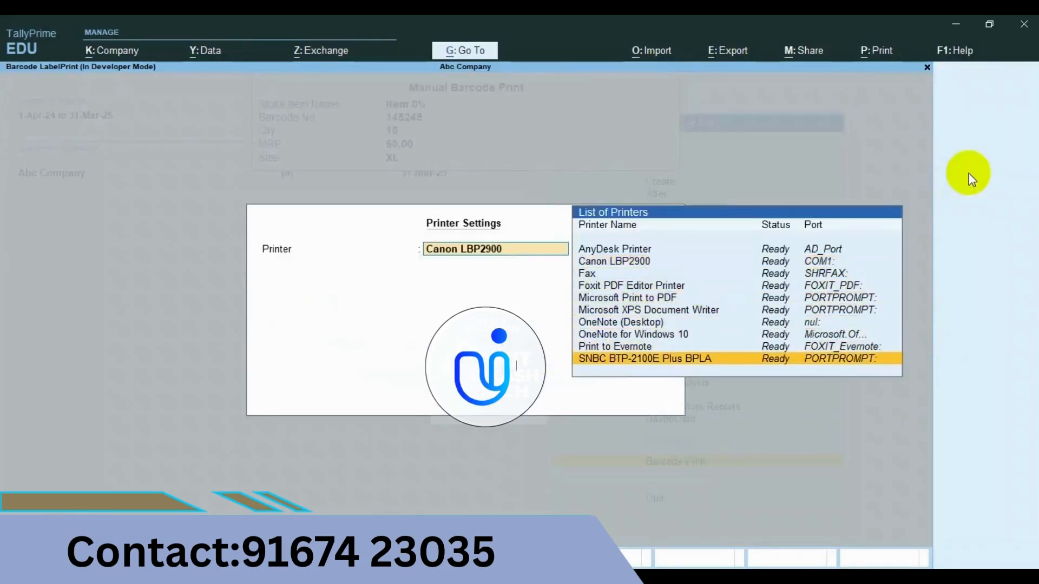
pyautogui.press('Return')
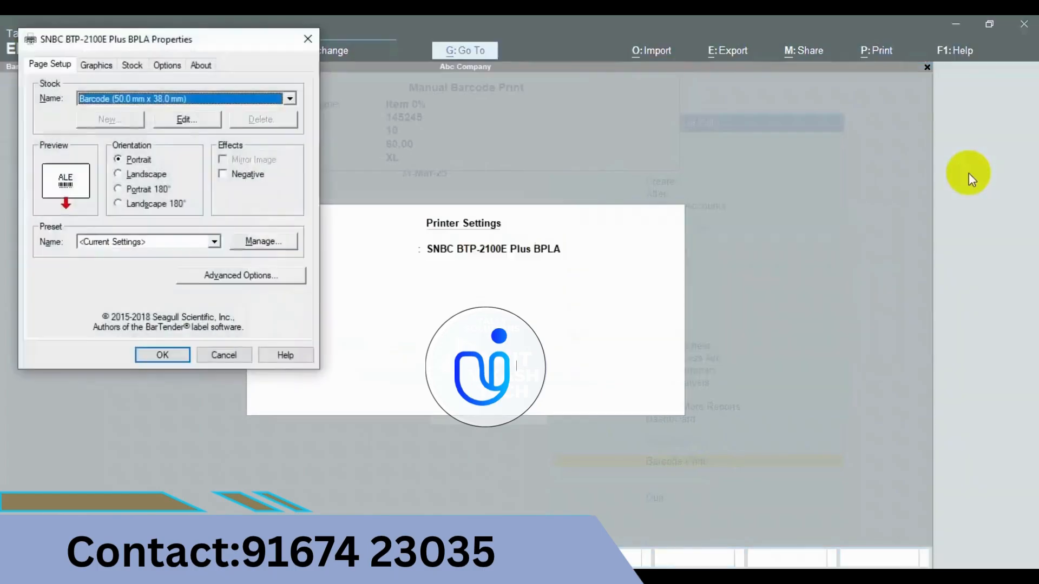
pyautogui.press('Return')
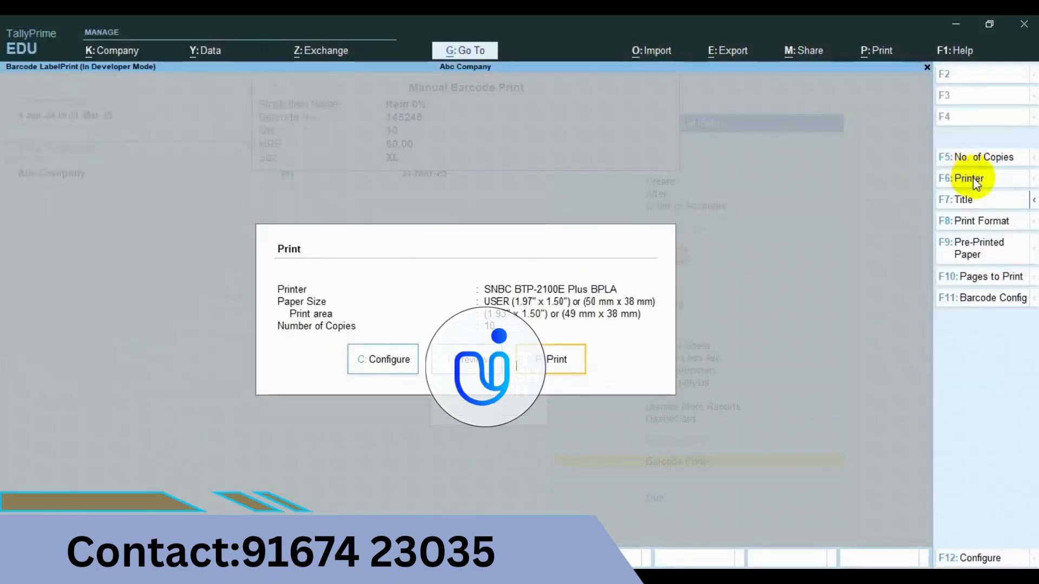
# Check the stock size in the SNBC printer's properties and preview the Item 0% barcode label
pyautogui.click(973, 178)
pyautogui.press('Return')
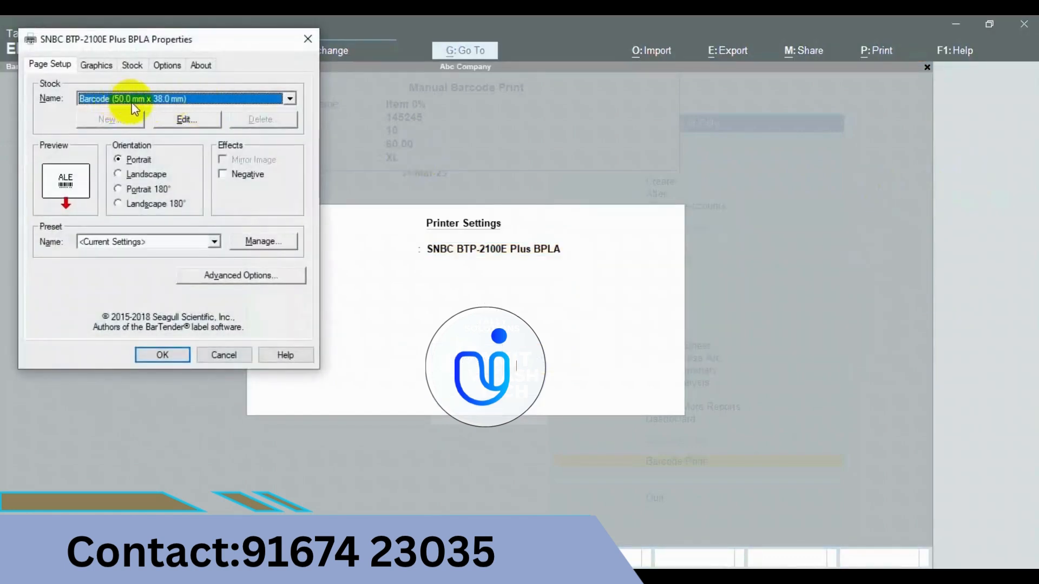
pyautogui.click(178, 355)
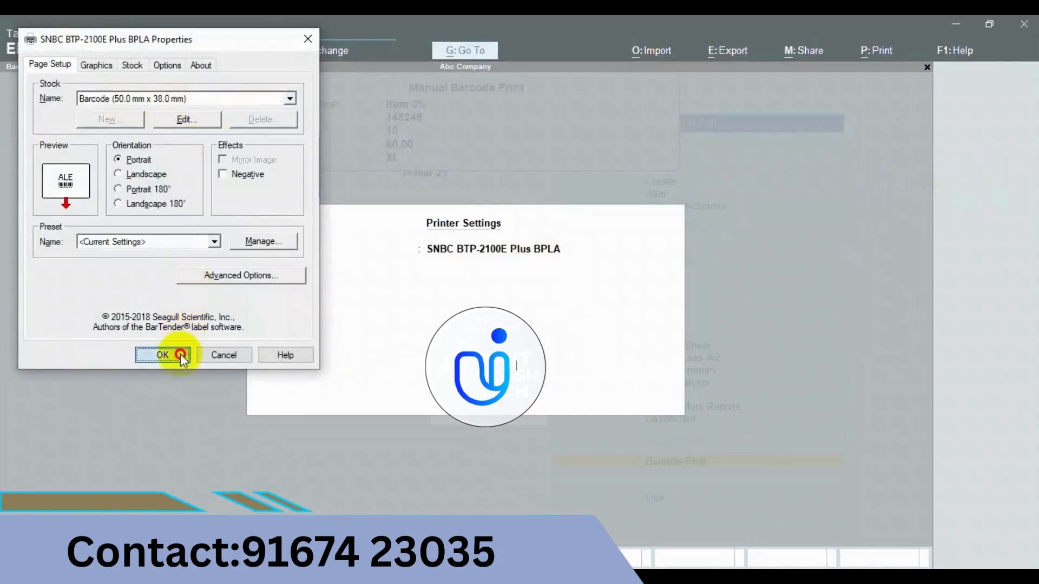
pyautogui.press('i')
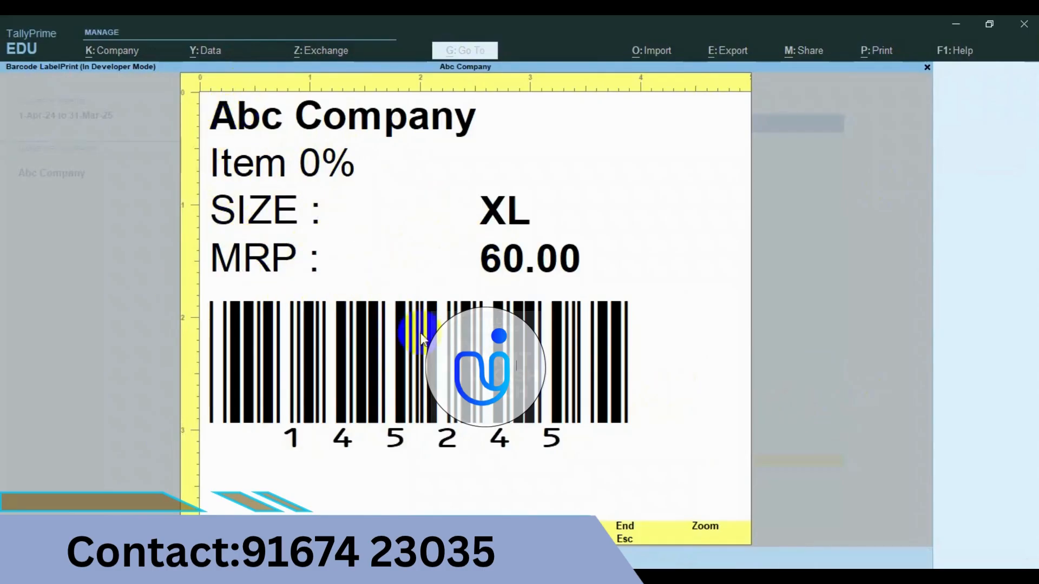
pyautogui.press('Escape')
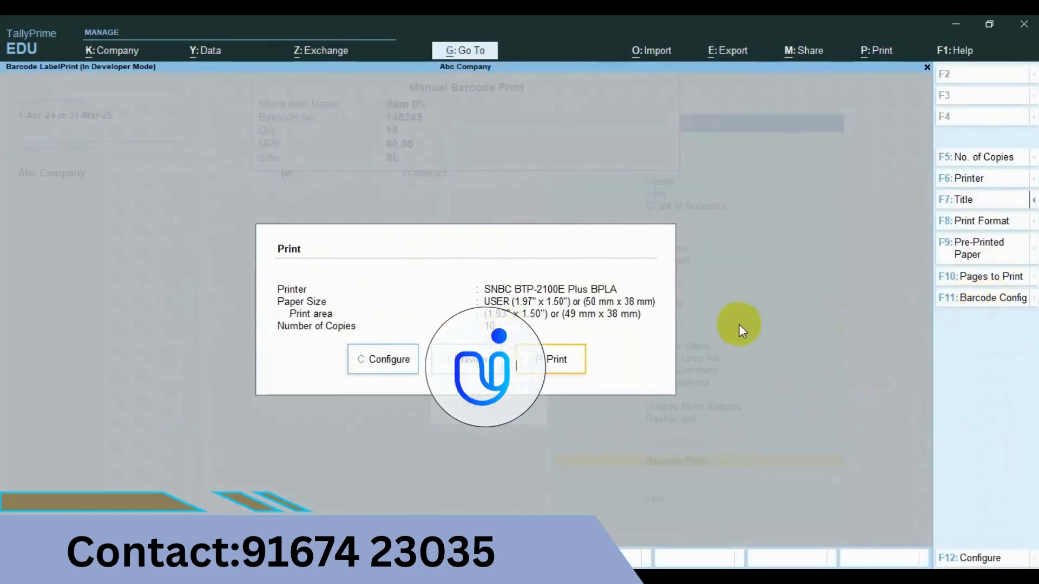
# Set the barcode label's top and right spacing to 2 mm in the barcode paper settings
pyautogui.click(987, 303)
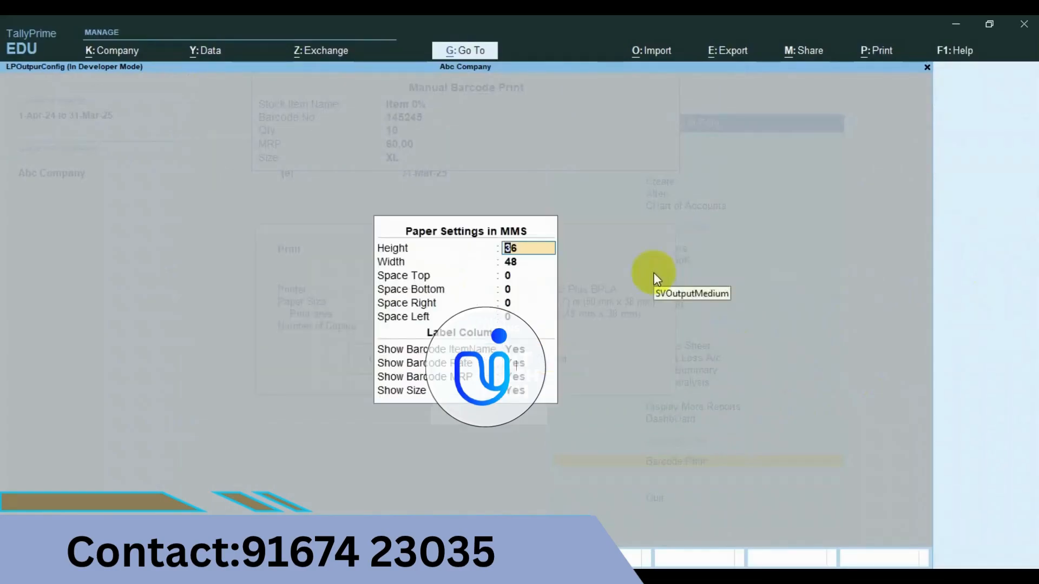
pyautogui.press('Return')
pyautogui.press('Return')
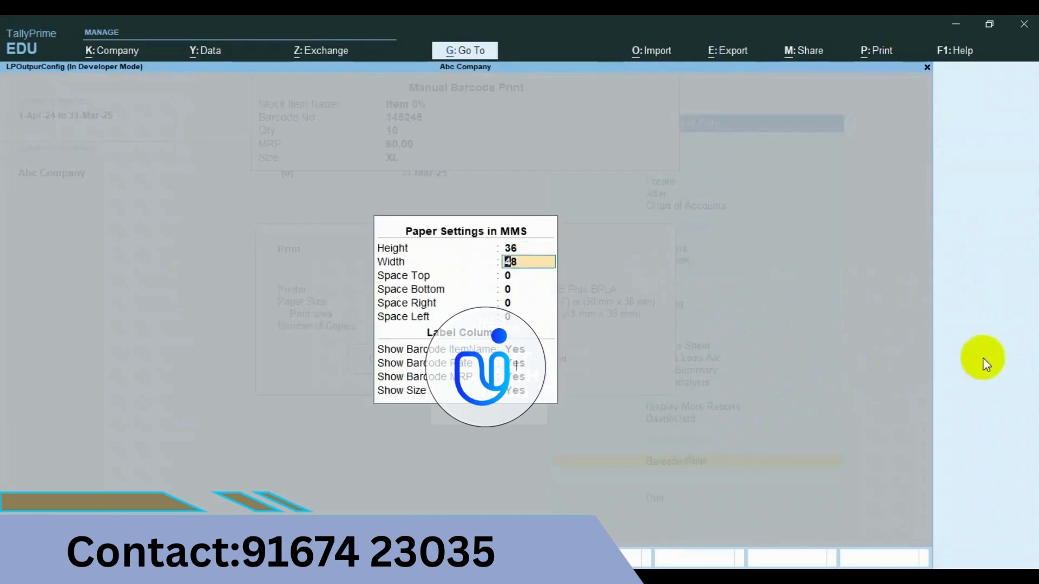
pyautogui.write('2')
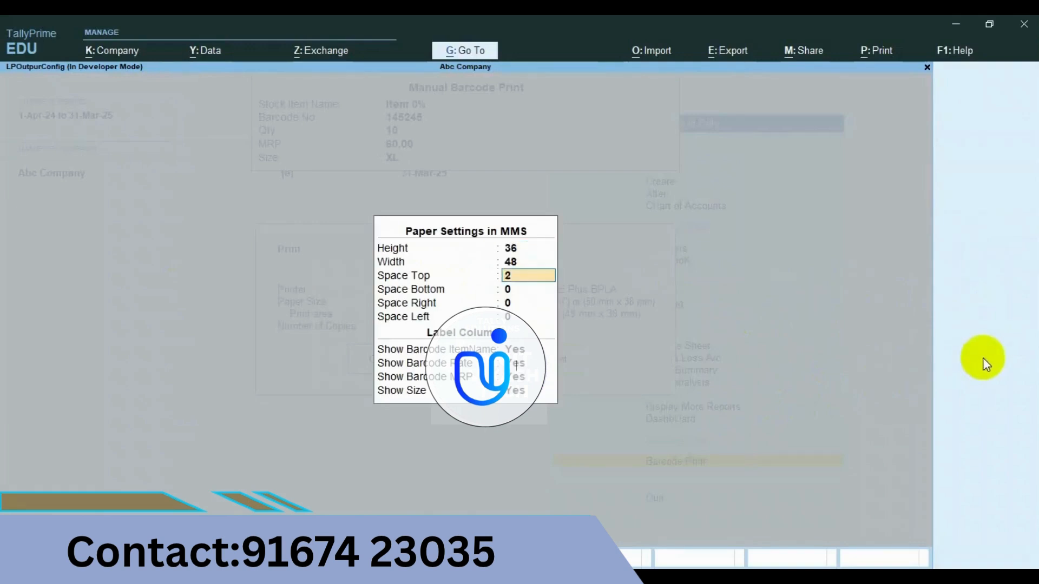
pyautogui.press('Return')
pyautogui.press('Return')
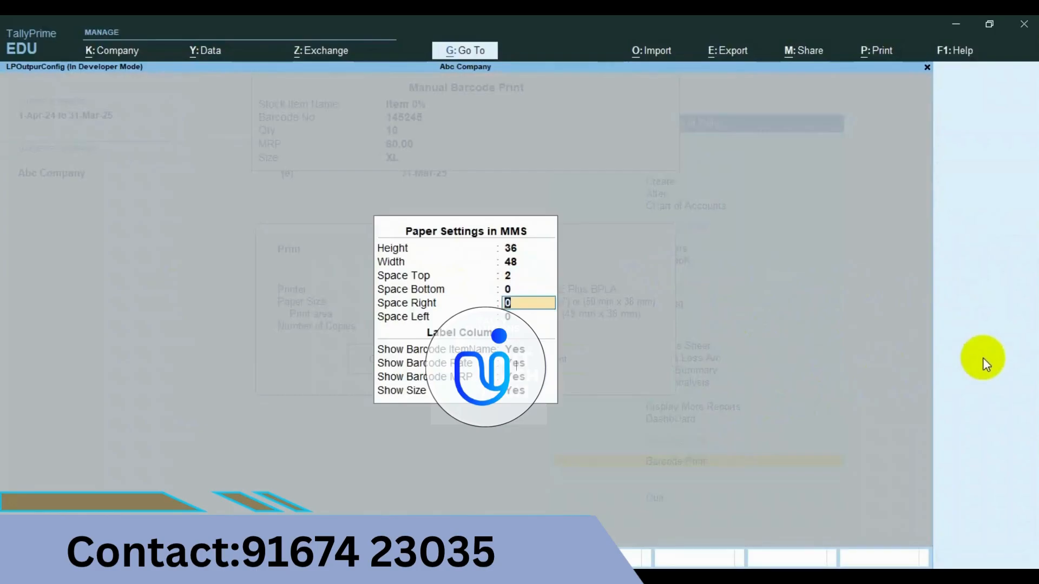
pyautogui.write('2')
pyautogui.press('Return')
pyautogui.press('Return')
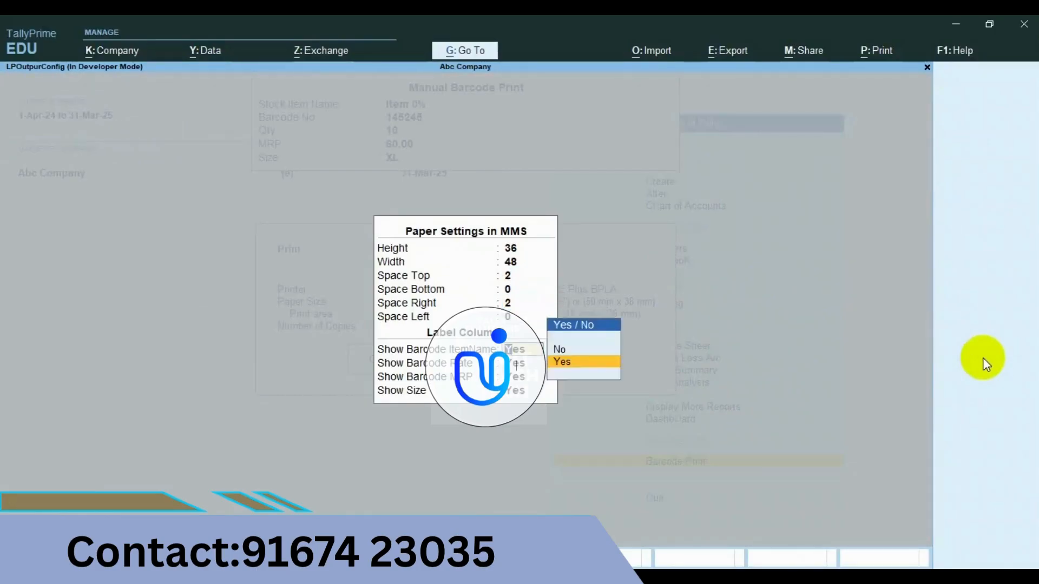
# Keep item name, rate, MRP and size shown on the label, accept the settings and preview the barcode label
pyautogui.press('Return')
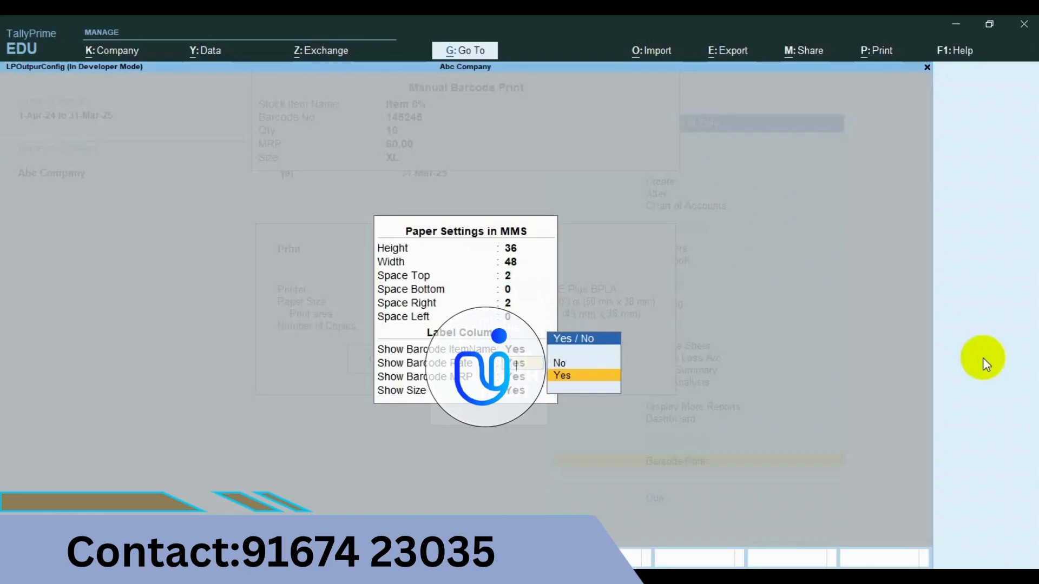
pyautogui.press('Return')
pyautogui.press('Return')
pyautogui.press('Return')
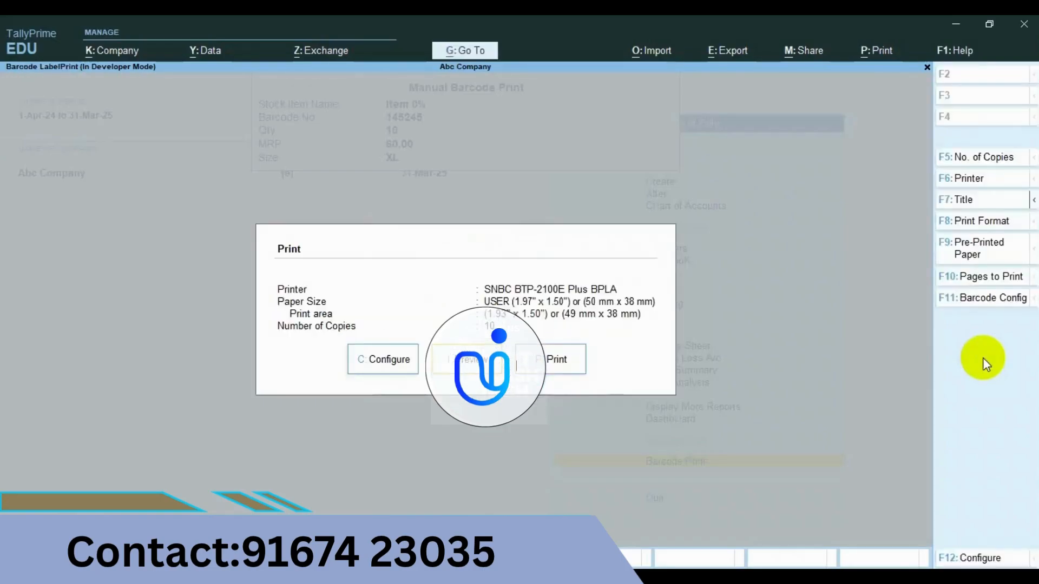
pyautogui.press('i')
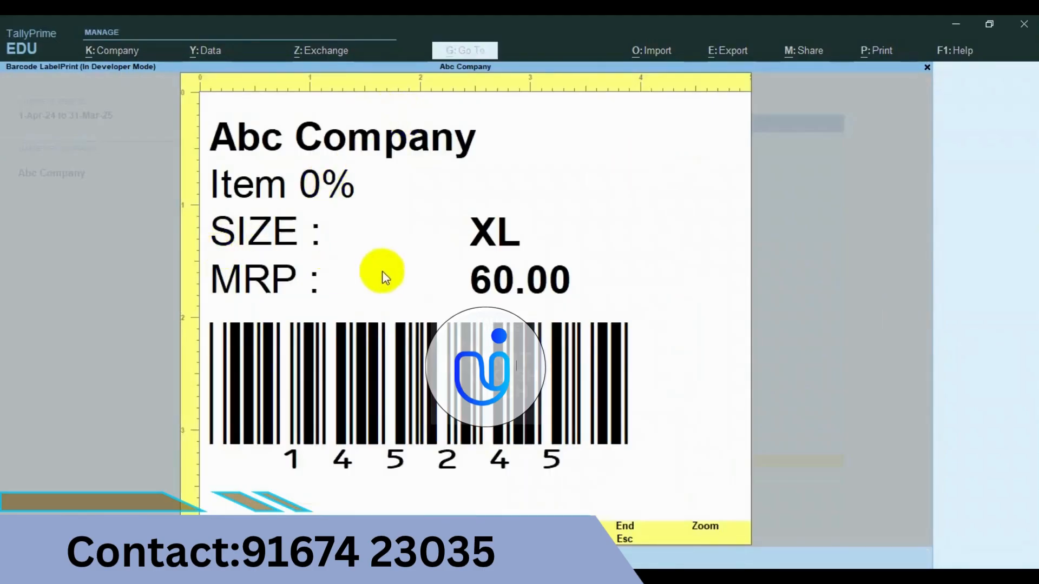
pyautogui.press('Escape')
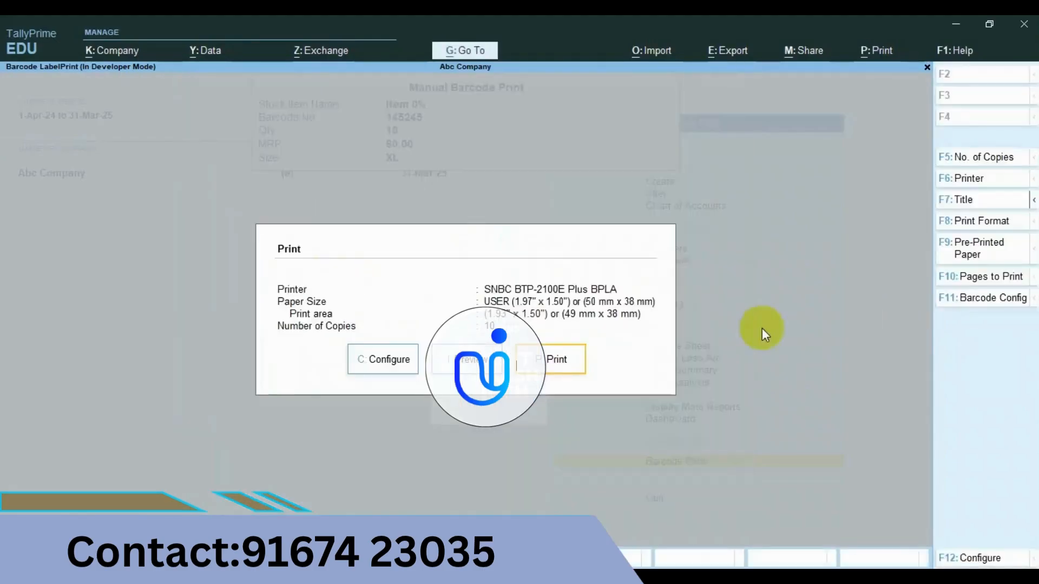
# Set the barcode label's left spacing to 2 mm and its right spacing to 0 in the paper settings
pyautogui.click(967, 302)
pyautogui.press('Return')
pyautogui.press('Return')
pyautogui.press('Return')
pyautogui.press('Return')
pyautogui.write('2')
pyautogui.press('Return')
pyautogui.press('BackSpace')
pyautogui.press('BackSpace')
pyautogui.write('0')
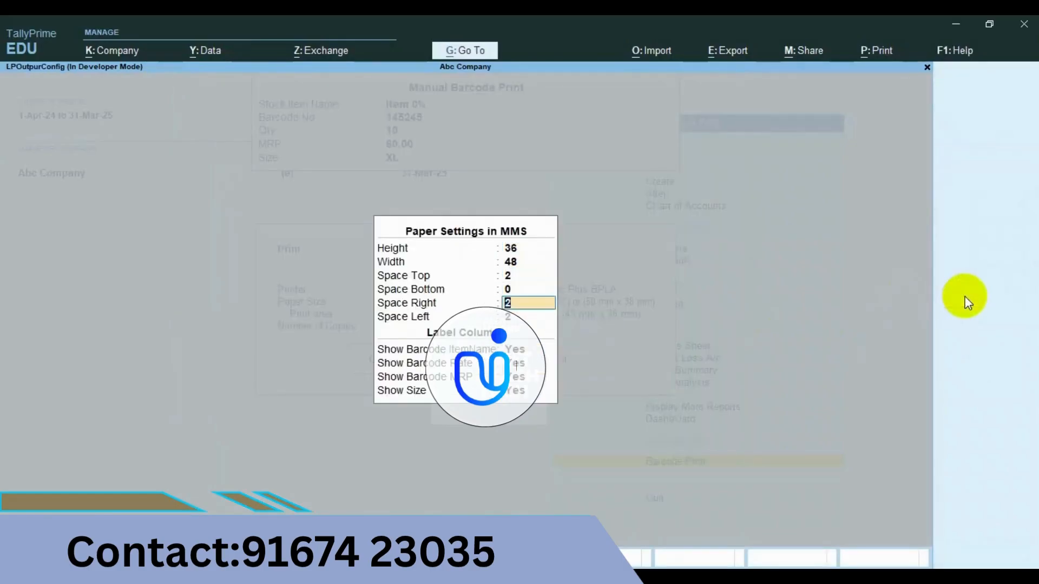
# Accept the barcode paper settings and preview the Item 0% label again
pyautogui.press('Return')
pyautogui.press('Return')
pyautogui.press('Return')
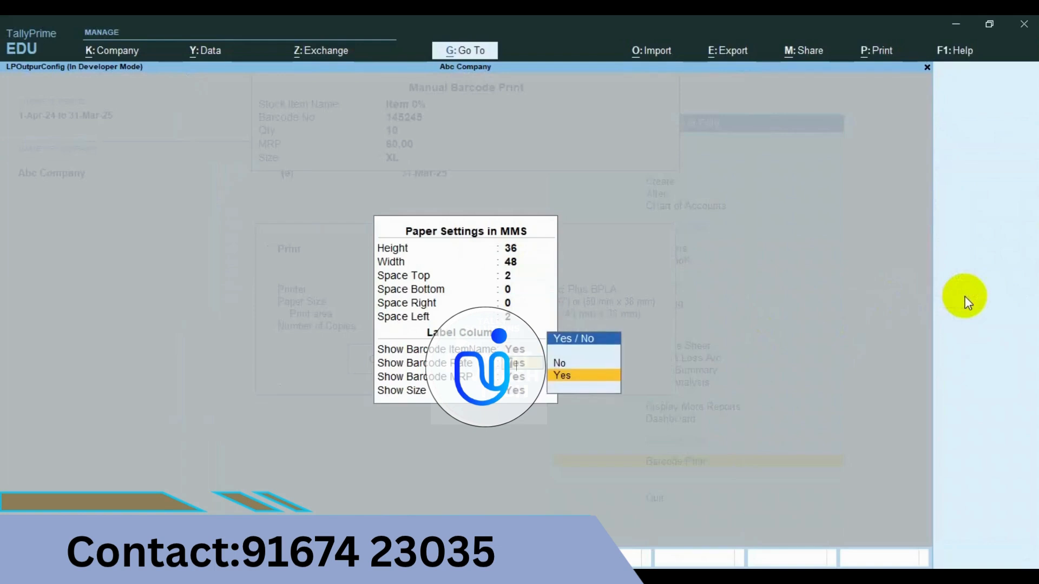
pyautogui.hotkey('ctrl', 'a')
pyautogui.press('i')
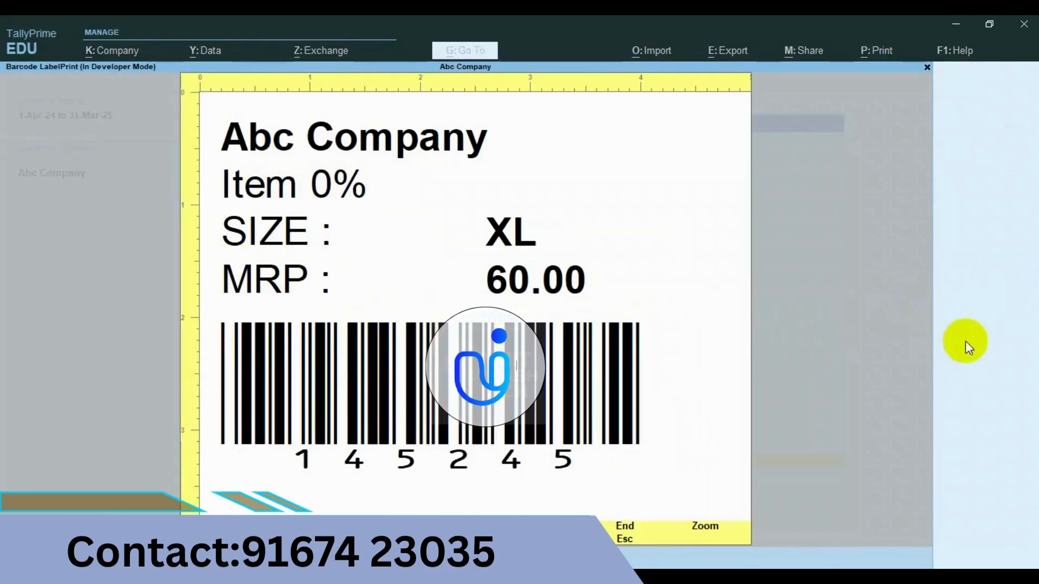
pyautogui.press('Escape')
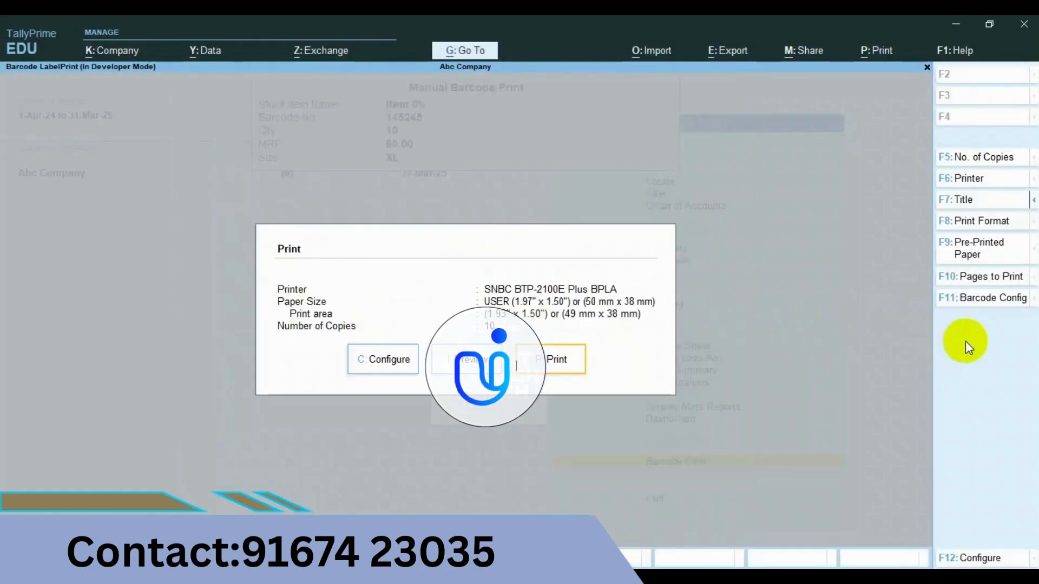
# Leave the barcode print, return to the gateway and start a voucher of type Sales with class GST
pyautogui.press('Escape')
pyautogui.press('Escape')
pyautogui.press('Escape')
pyautogui.press('Escape')
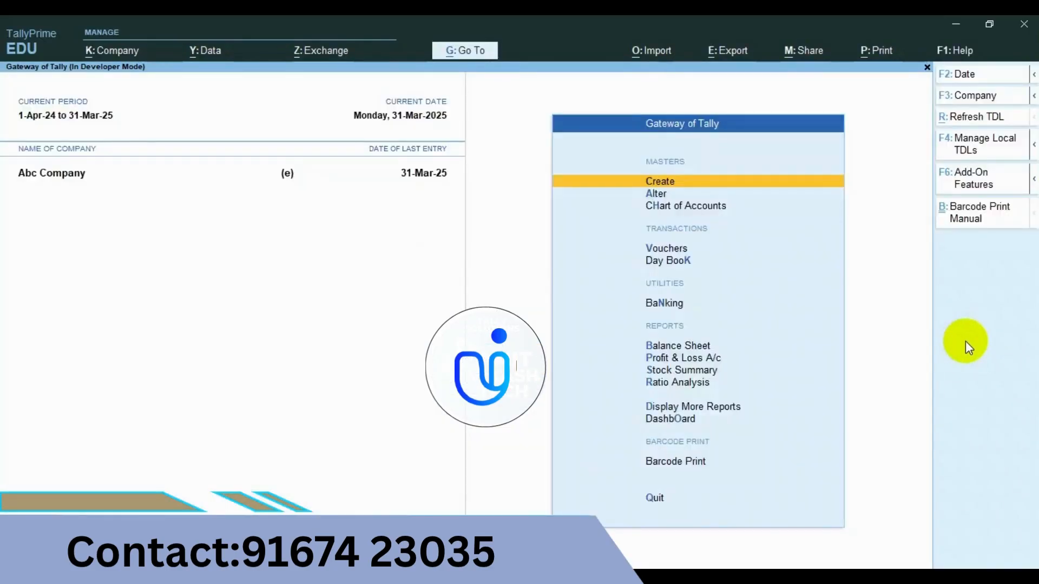
pyautogui.press('v')
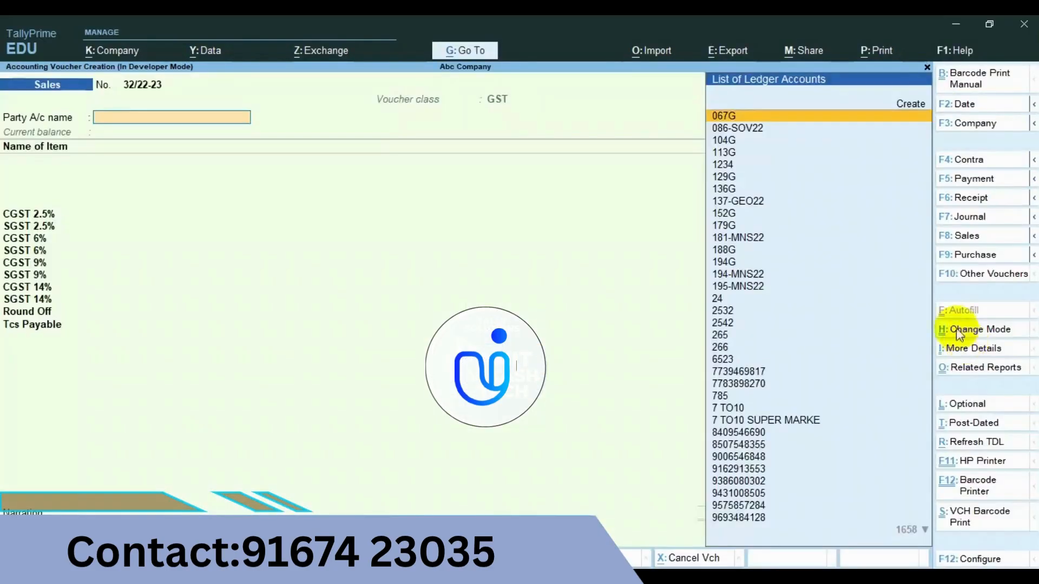
pyautogui.click(962, 234)
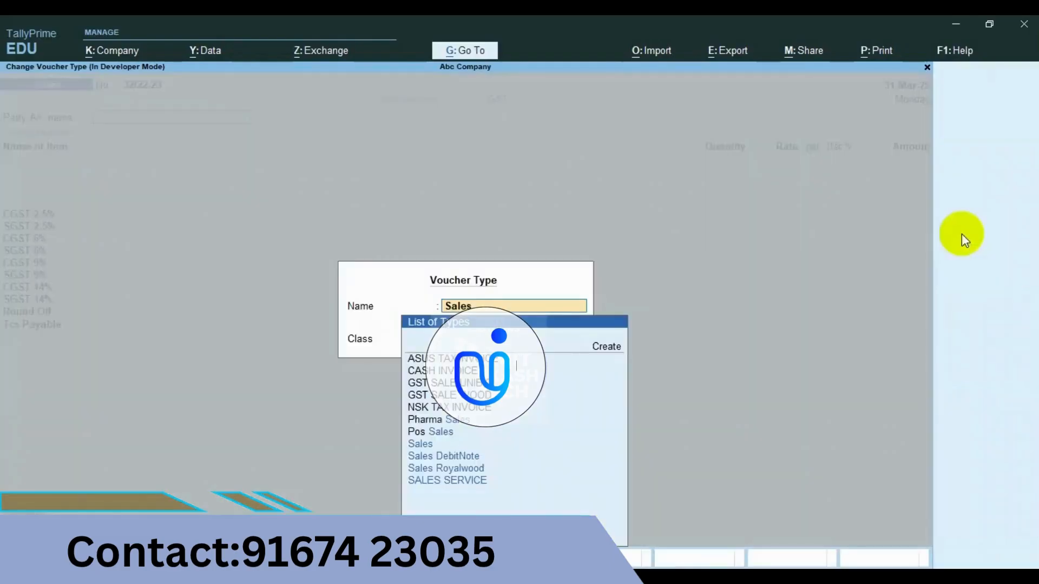
pyautogui.press('Return')
pyautogui.press('Return')
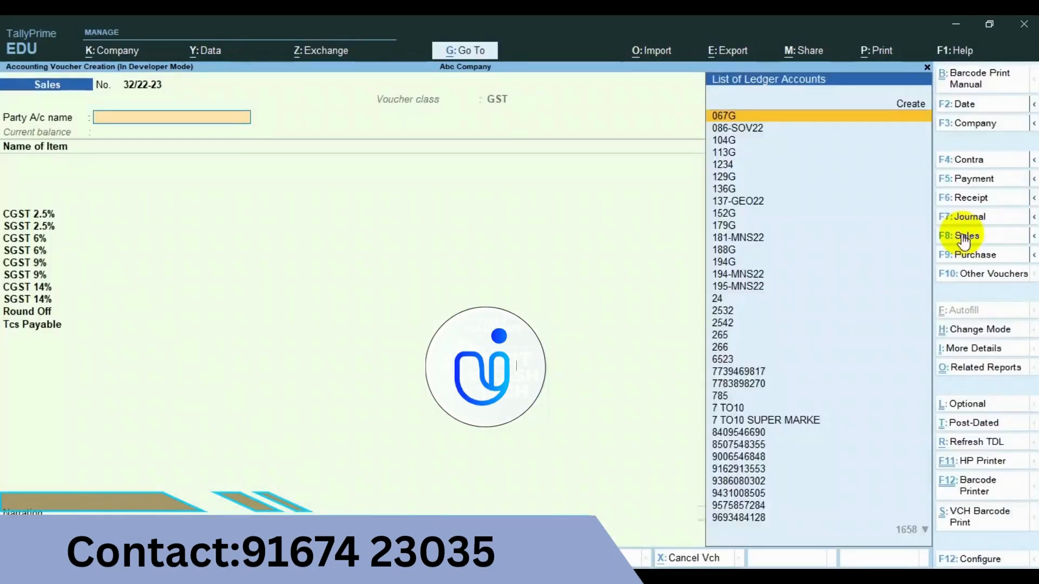
# Choose Amit Vickas Tech as the party account and accept the party details
pyautogui.write('AMIT V')
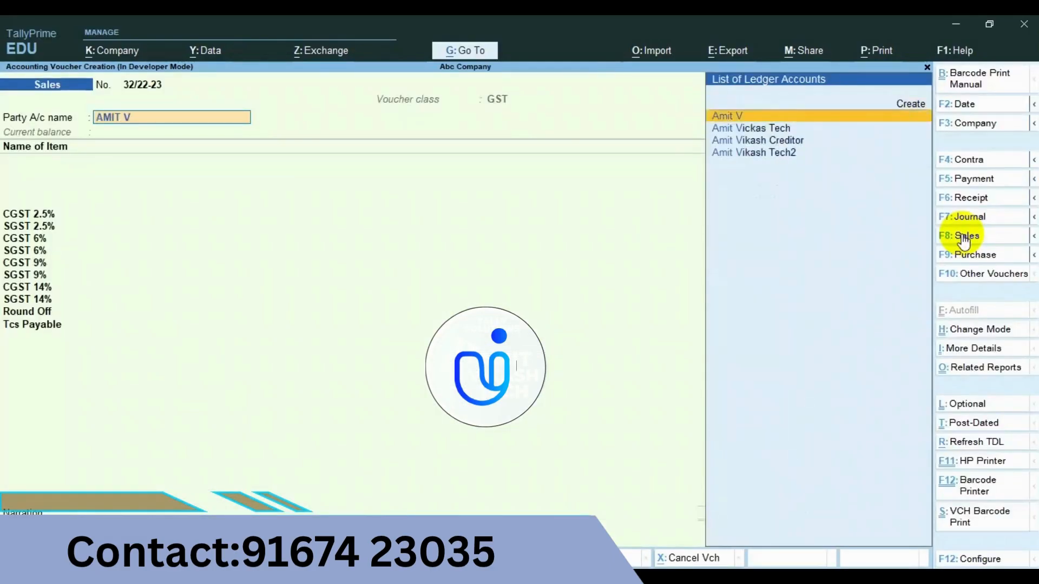
pyautogui.press('Down')
pyautogui.press('Return')
pyautogui.hotkey('ctrl', 'a')
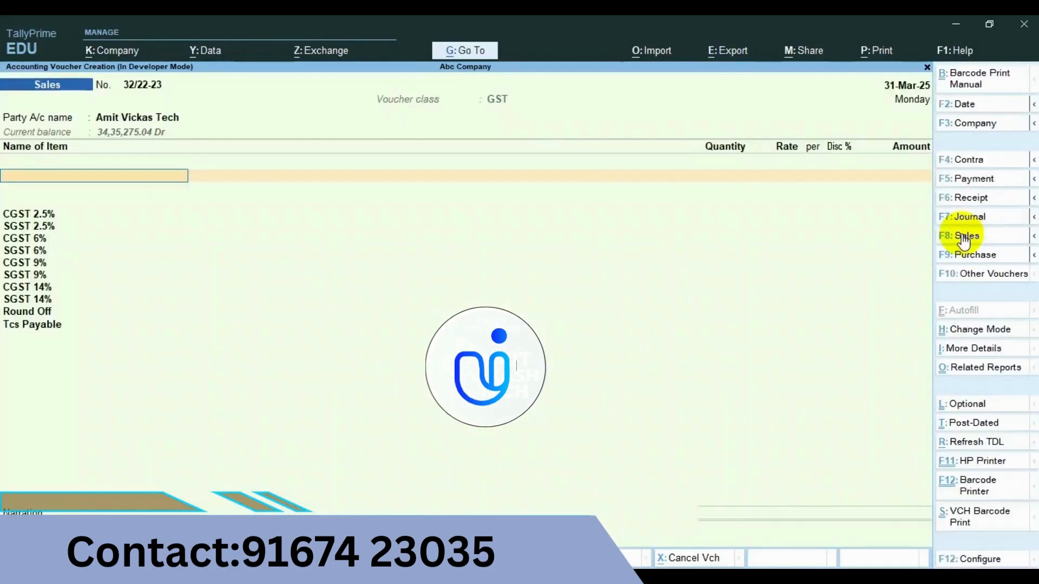
# Add Item 0% to the sales voucher with an MRP/Marginal rate of 600
pyautogui.write('ITEM0')
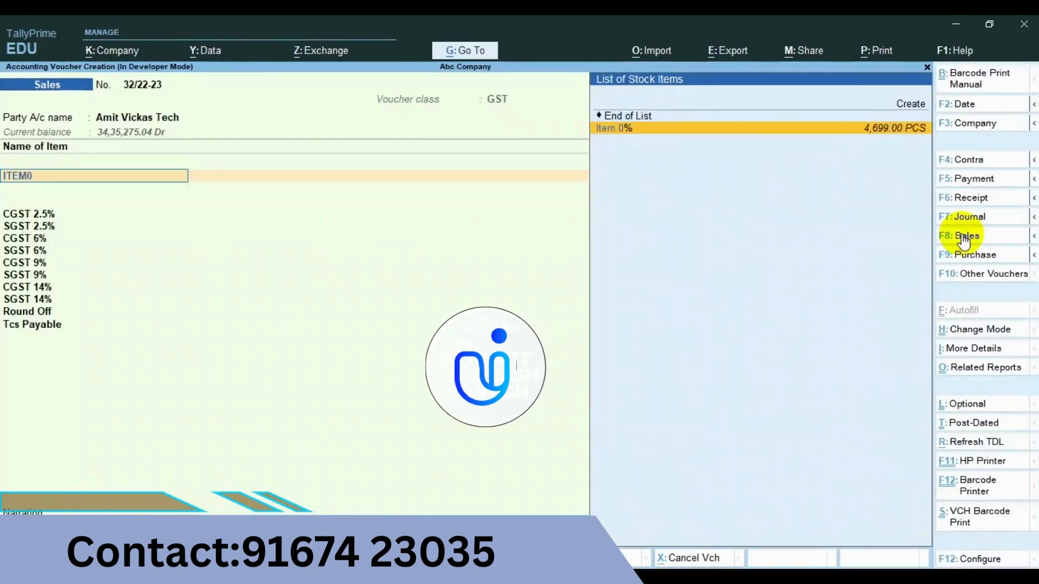
pyautogui.press('Return')
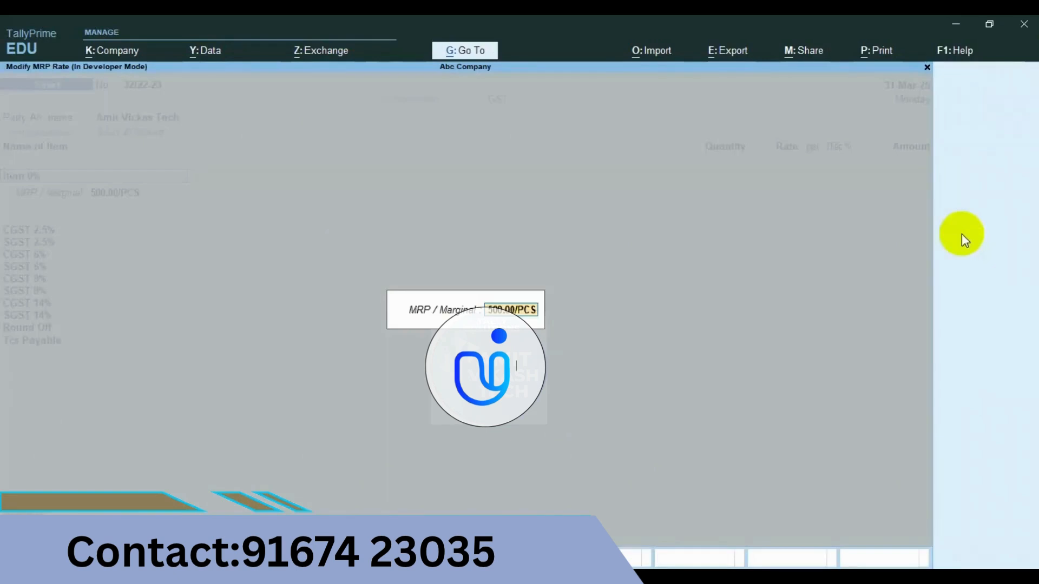
pyautogui.write('600')
pyautogui.press('Return')
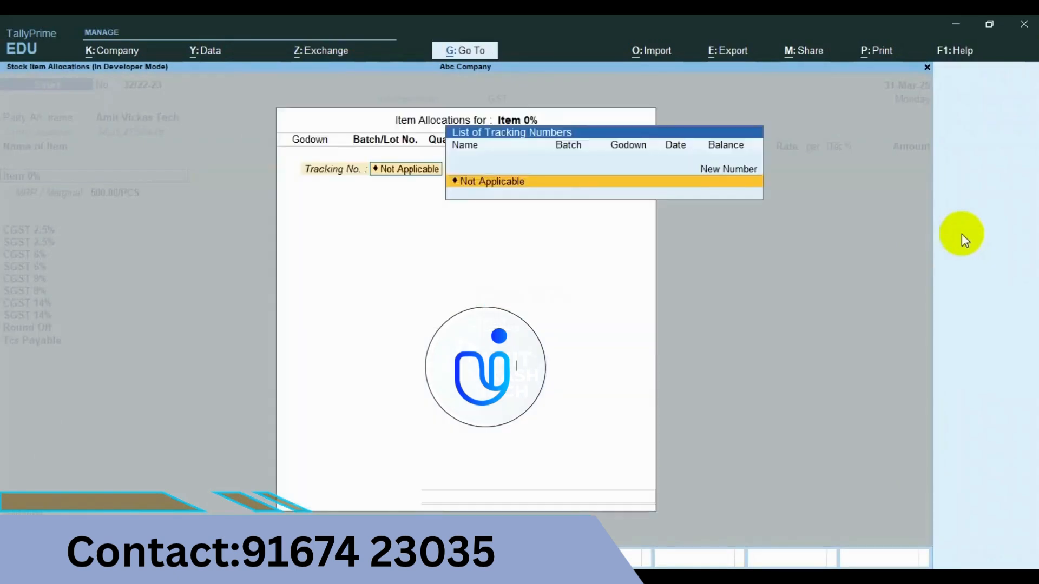
# Allocate 50 PCS of Item 0% from Main Location, batch 10, with tracking and order numbers Not Applicable
pyautogui.press('Return')
pyautogui.press('Return')
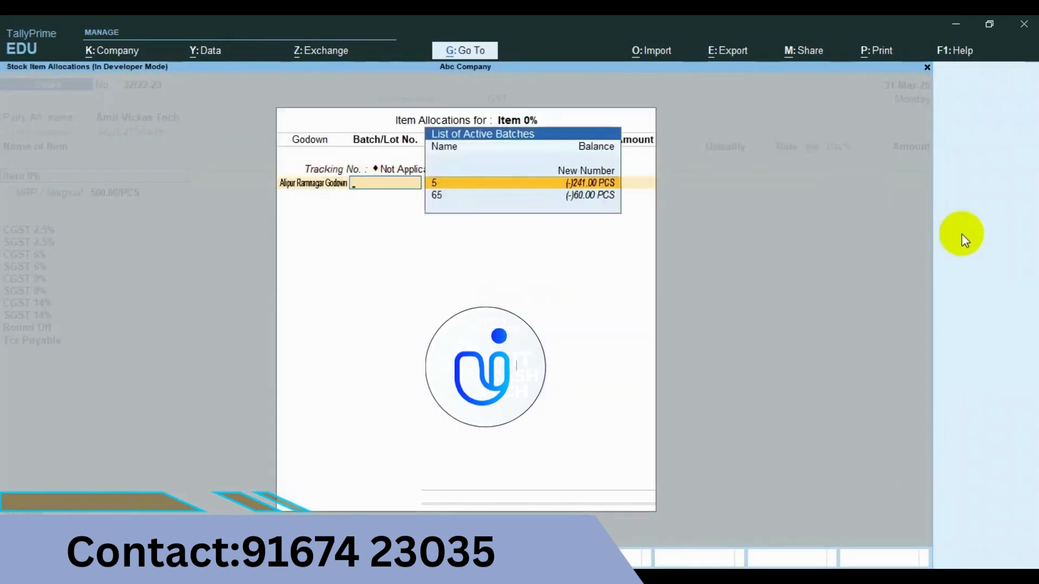
pyautogui.press('BackSpace')
pyautogui.press('Down')
pyautogui.press('Down')
pyautogui.press('Return')
pyautogui.press('Return')
pyautogui.write('500')
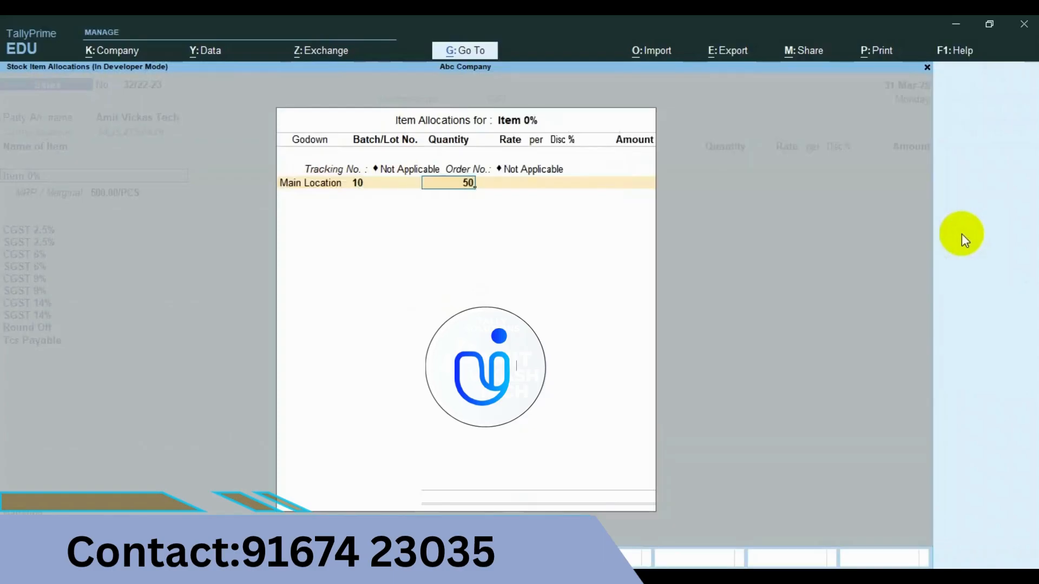
pyautogui.press('Return')
pyautogui.press('Return')
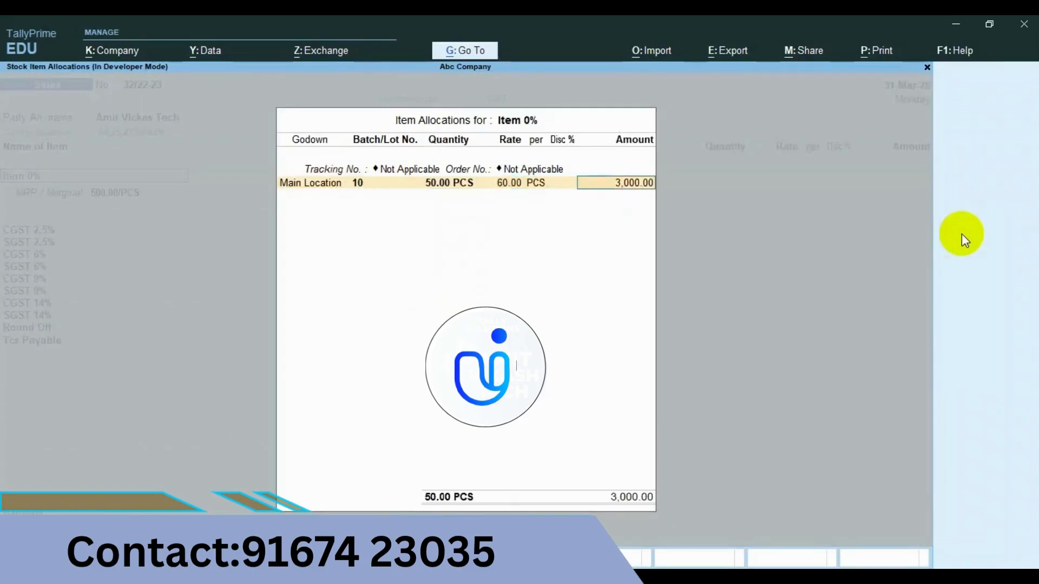
# Accept the item allocation and ledger lines, and record the party's bill-wise amount as New Ref
pyautogui.press('Return')
pyautogui.press('Return')
pyautogui.press('Return')
pyautogui.press('Return')
pyautogui.press('Return')
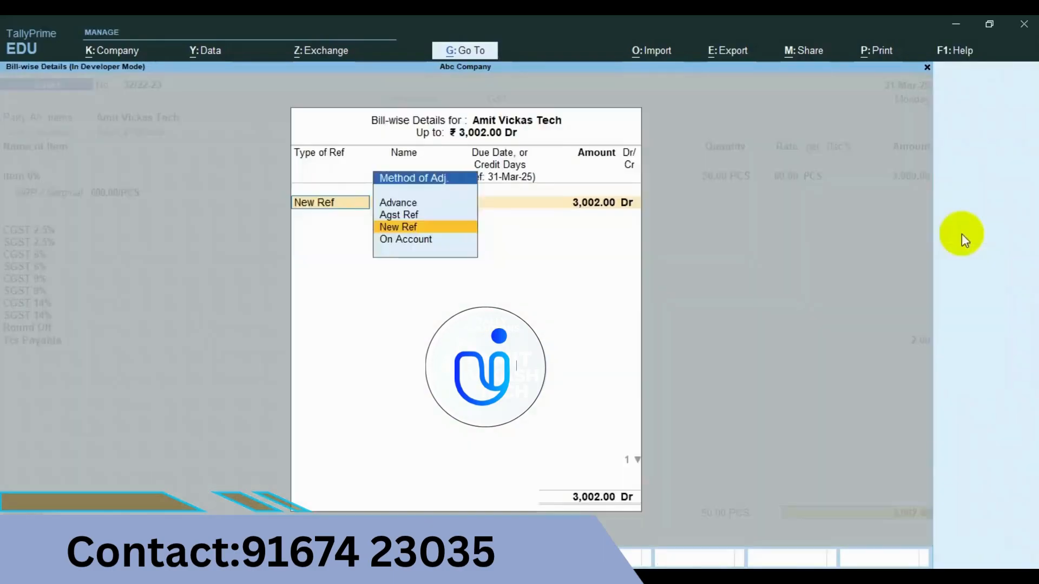
pyautogui.press('Return')
pyautogui.press('Return')
pyautogui.press('Return')
pyautogui.press('Return')
pyautogui.press('Return')
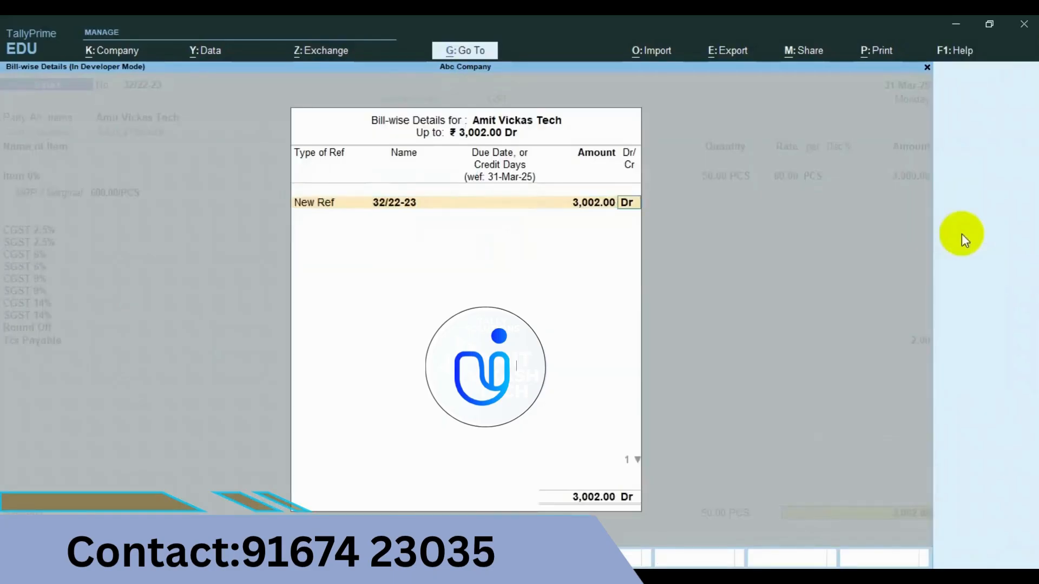
# Save the sales voucher and print its tax invoice
pyautogui.press('Return')
pyautogui.press('Return')
pyautogui.press('Return')
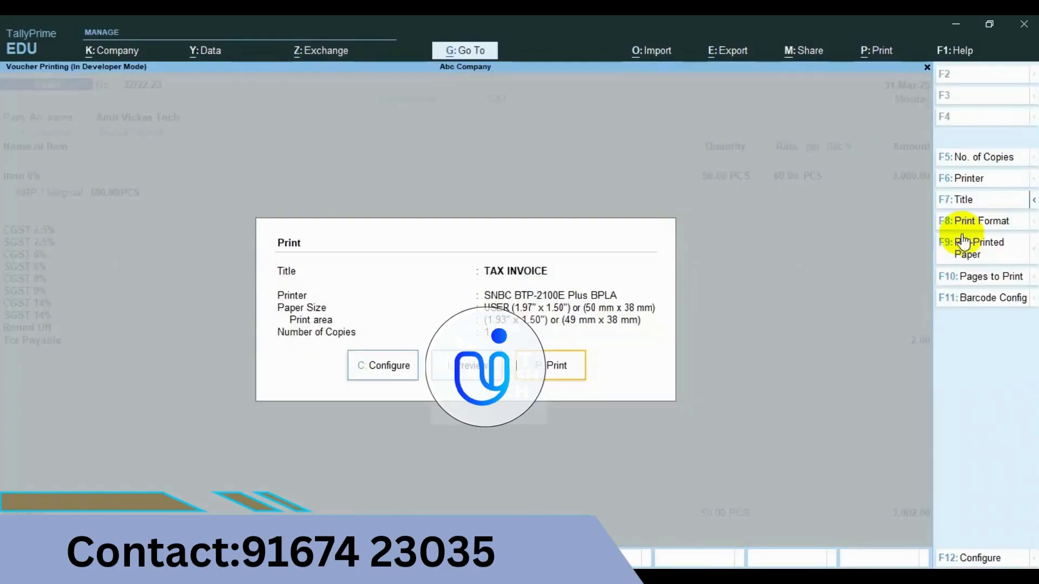
pyautogui.press('Return')
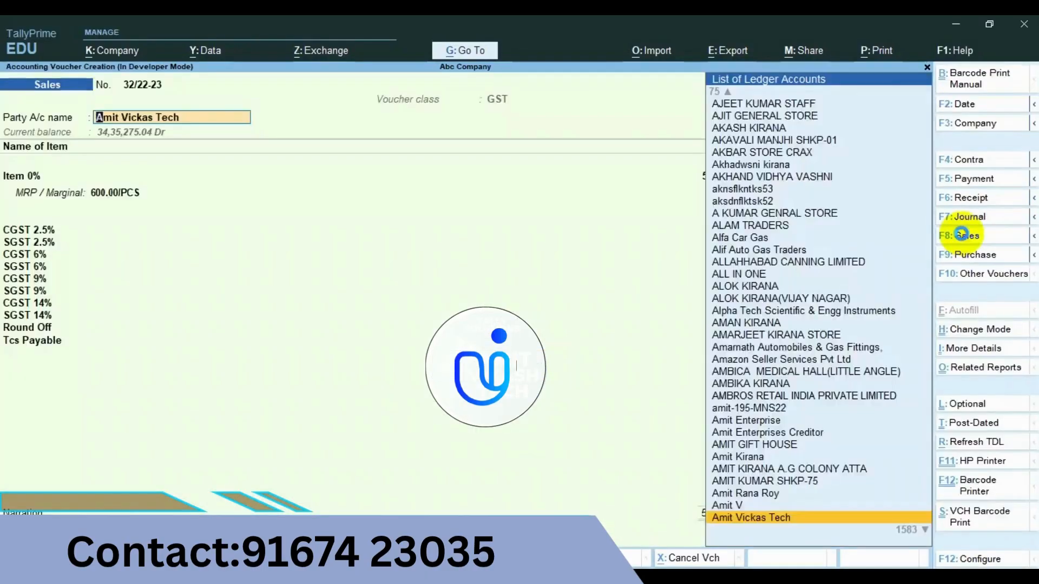
# Reopen the saved sales voucher and view the manual barcode print form from within it
pyautogui.press('pageup')
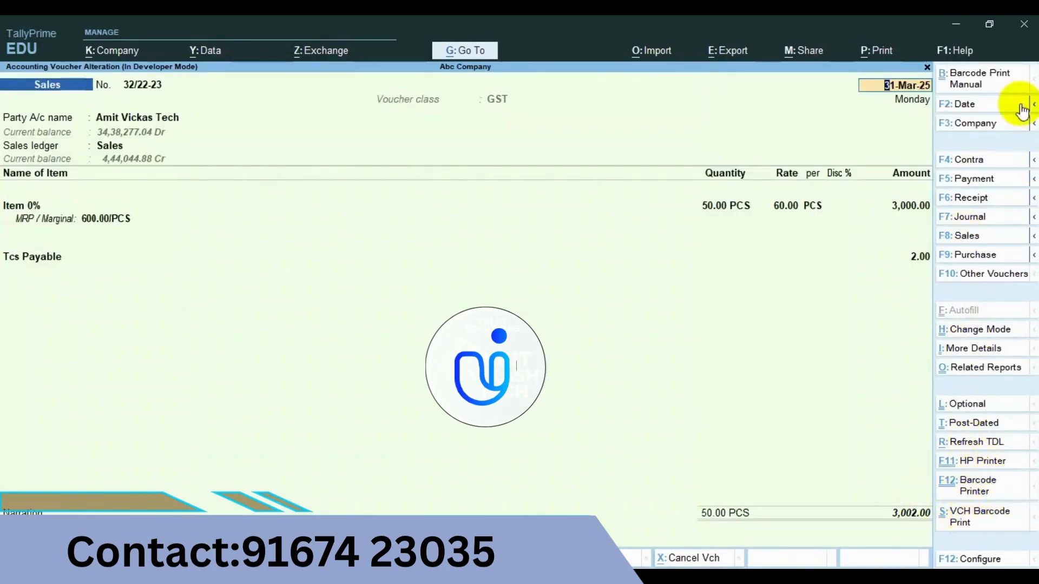
pyautogui.click(982, 84)
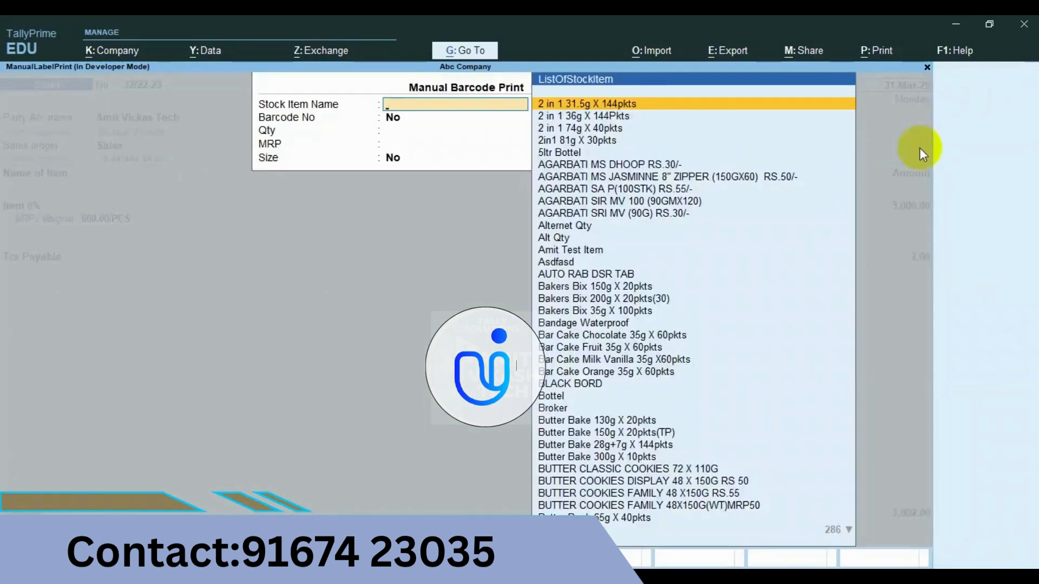
pyautogui.press('Escape')
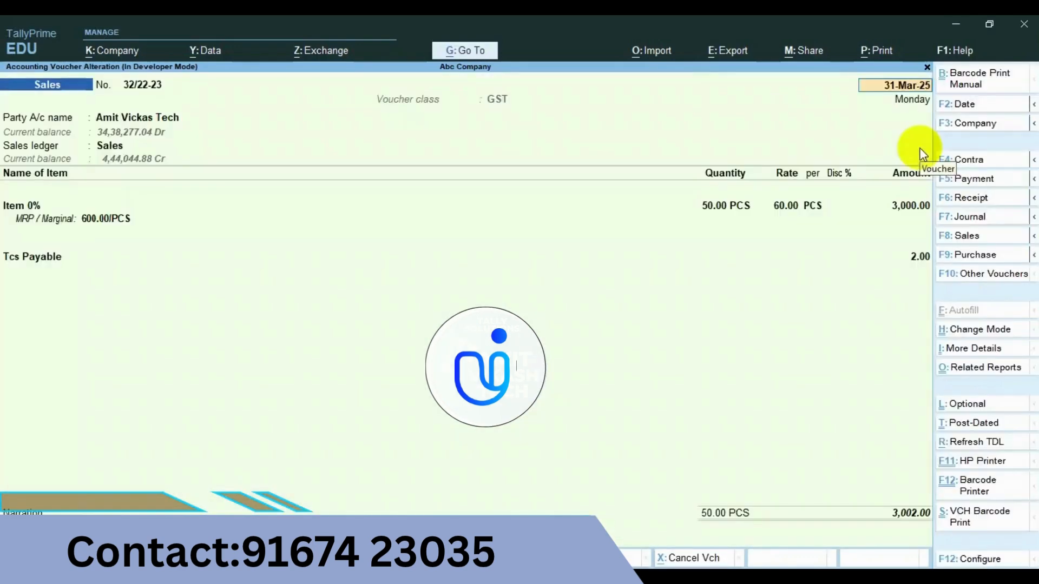
# Preview the barcode label generated from the sales voucher's items and return to the voucher
pyautogui.click(979, 517)
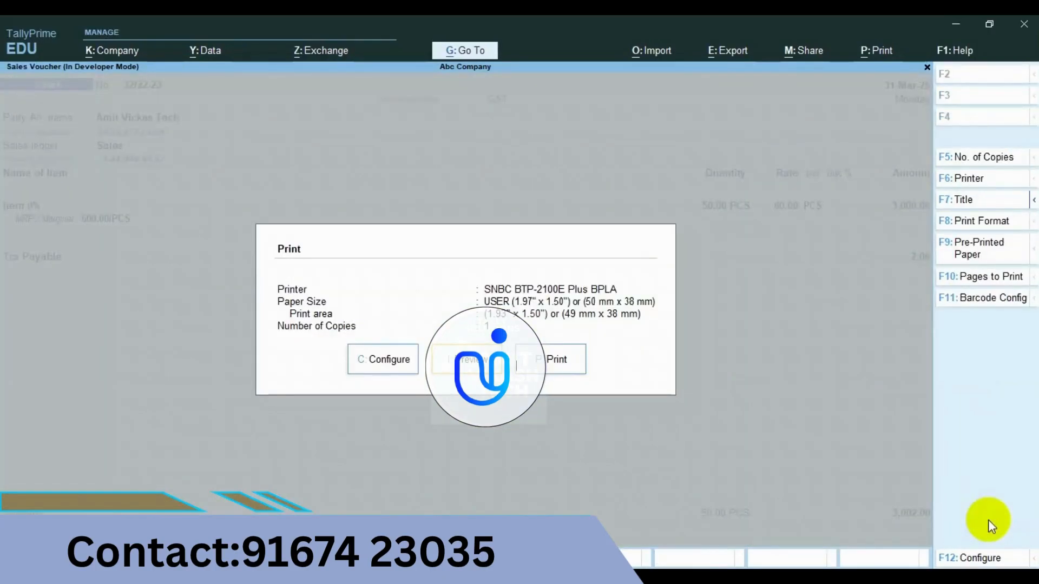
pyautogui.press('i')
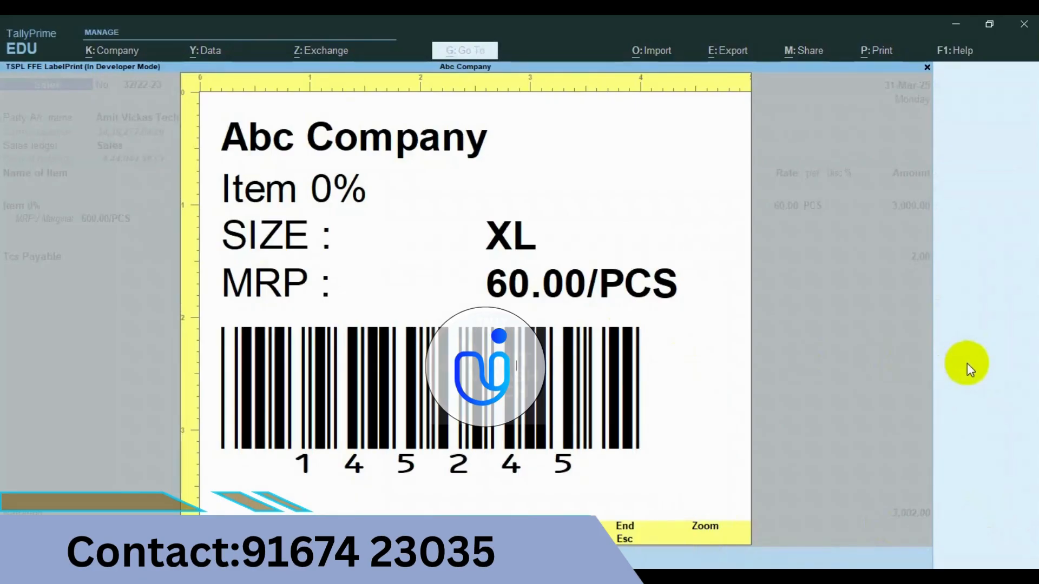
pyautogui.press('Escape')
pyautogui.press('Escape')
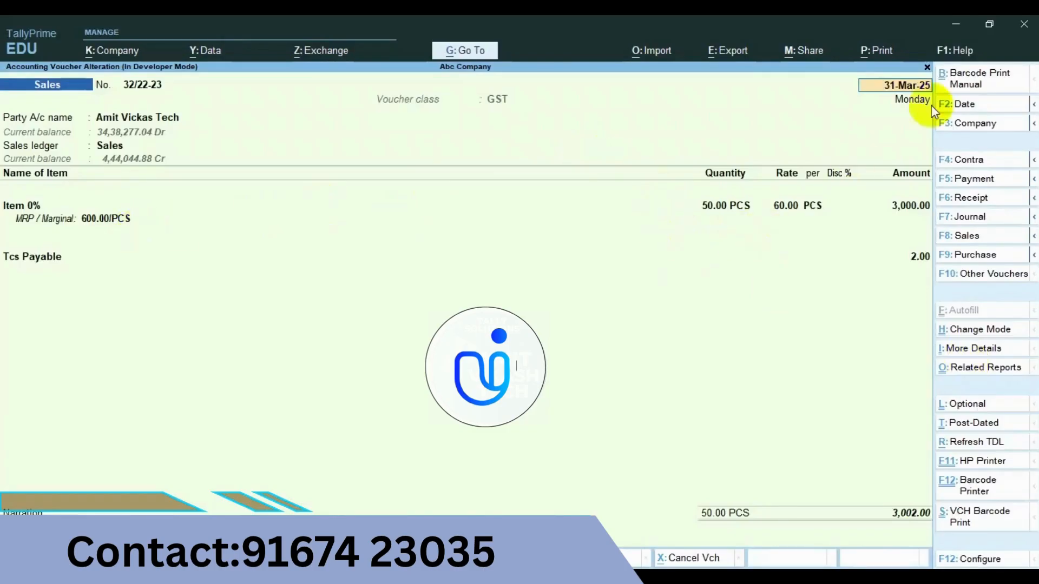
# View the manual barcode print form from within the sales voucher and return without filling it in
pyautogui.click(965, 78)
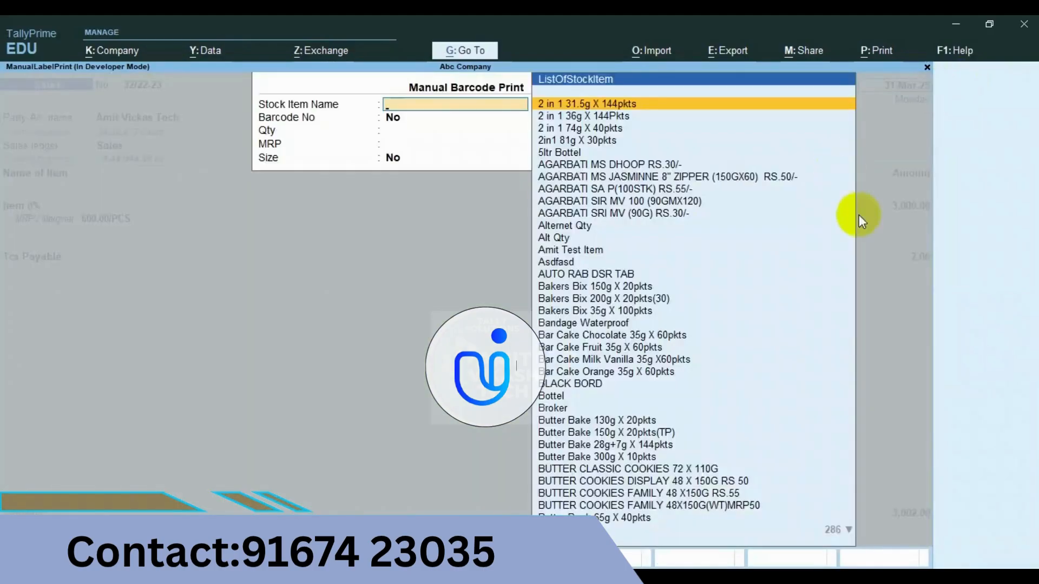
pyautogui.press('Escape')
pyautogui.press('Return')
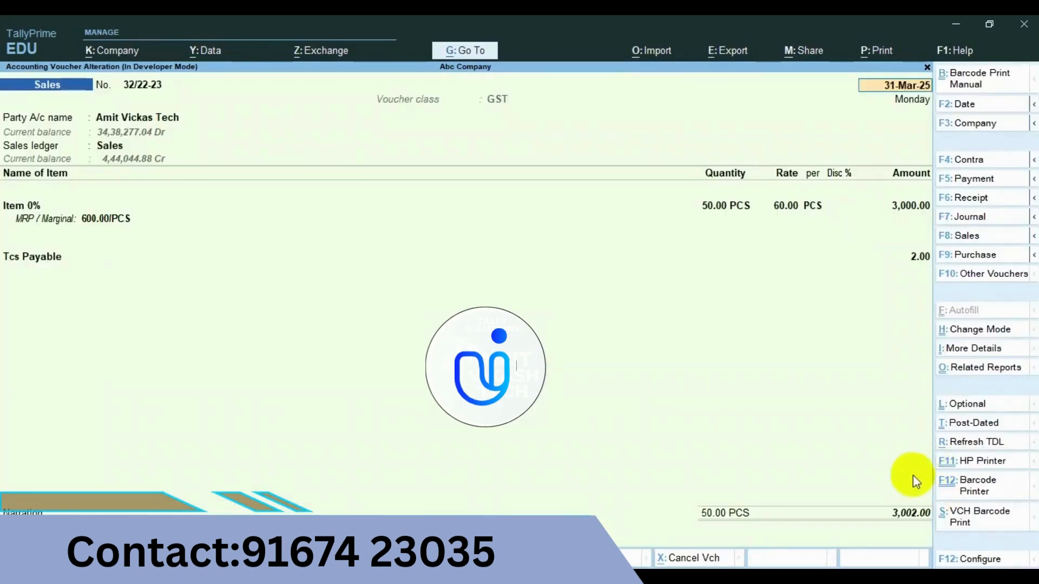
# Close the sales voucher without changes and exit TallyPrime to the desktop
pyautogui.press('Escape')
pyautogui.press('Return')
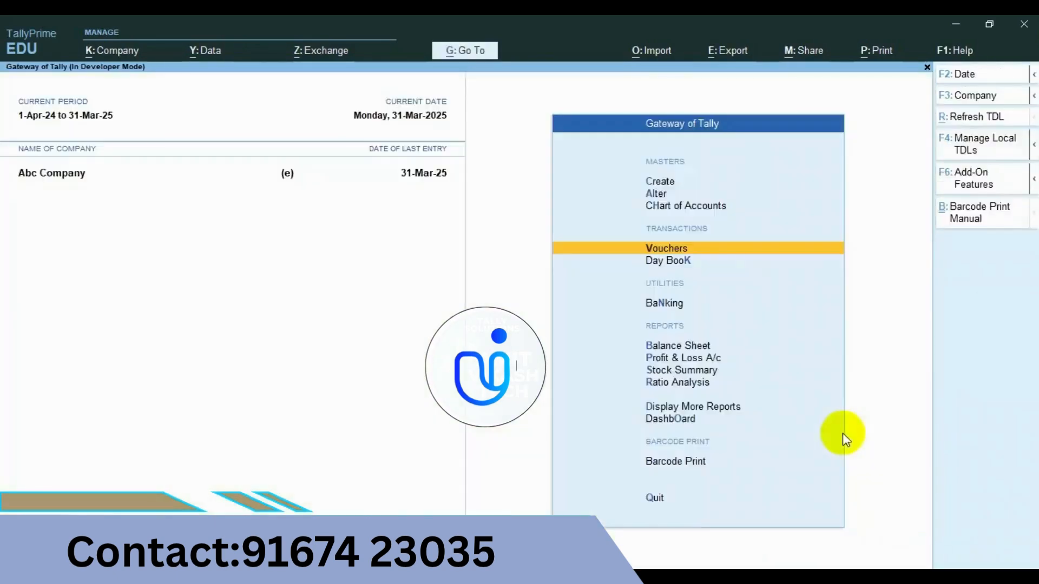
pyautogui.press('Escape')
pyautogui.press('Escape')
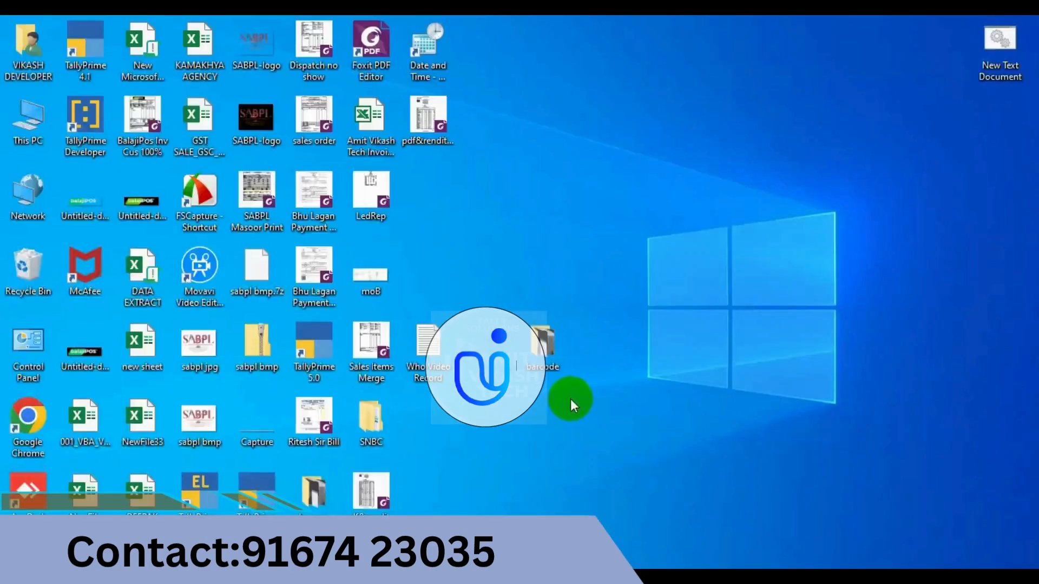
# Open the barcode folder on the desktop and display the image IMG-20230916-WA0006
pyautogui.doubleClick(545, 357)
pyautogui.click(288, 187)
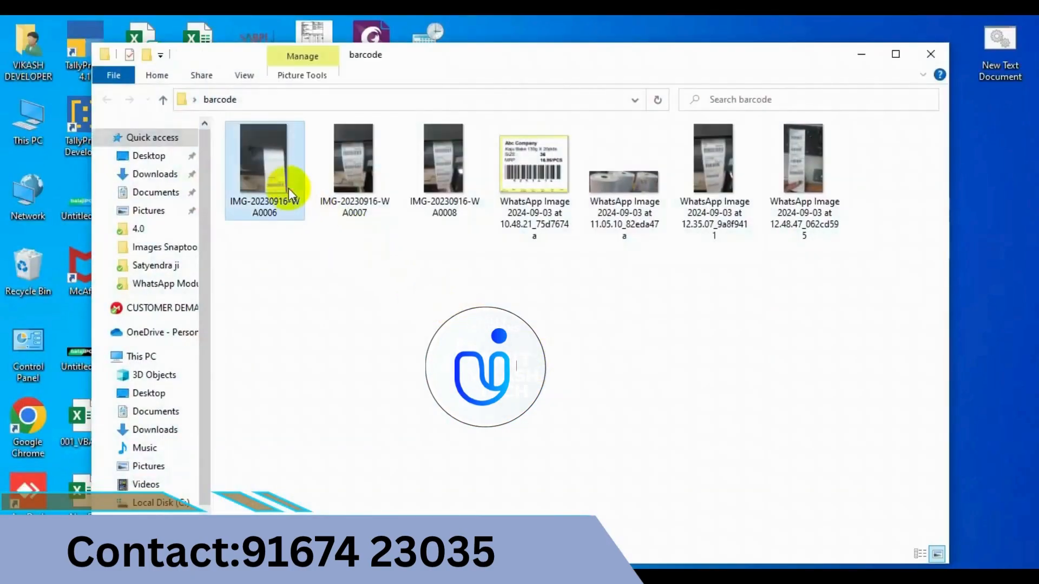
pyautogui.doubleClick(288, 188)
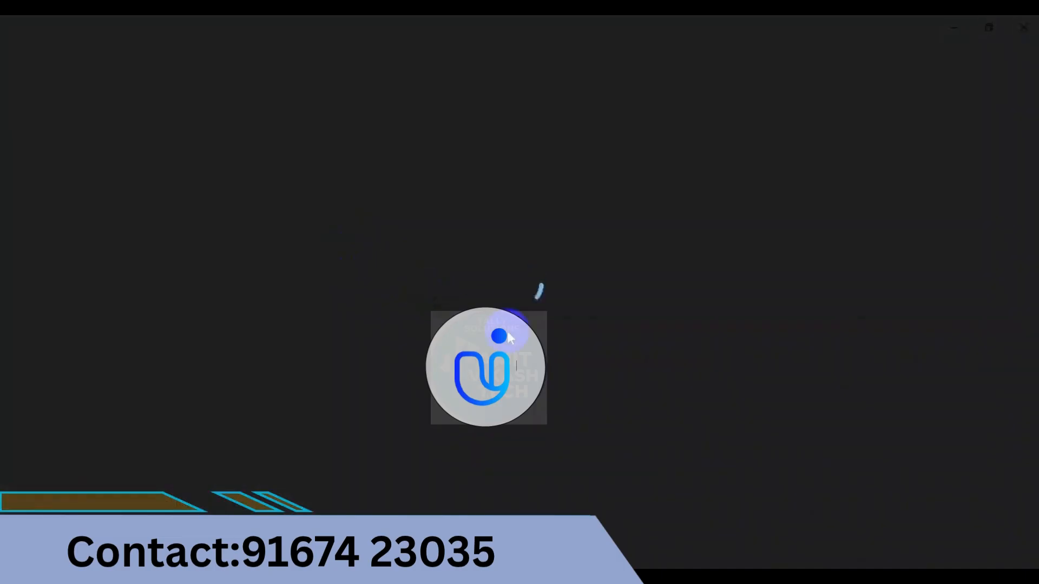
# Browse the folder's remaining images to examine the printed label samples, the label preview and the label rolls
pyautogui.scroll(-1, 600, 370)
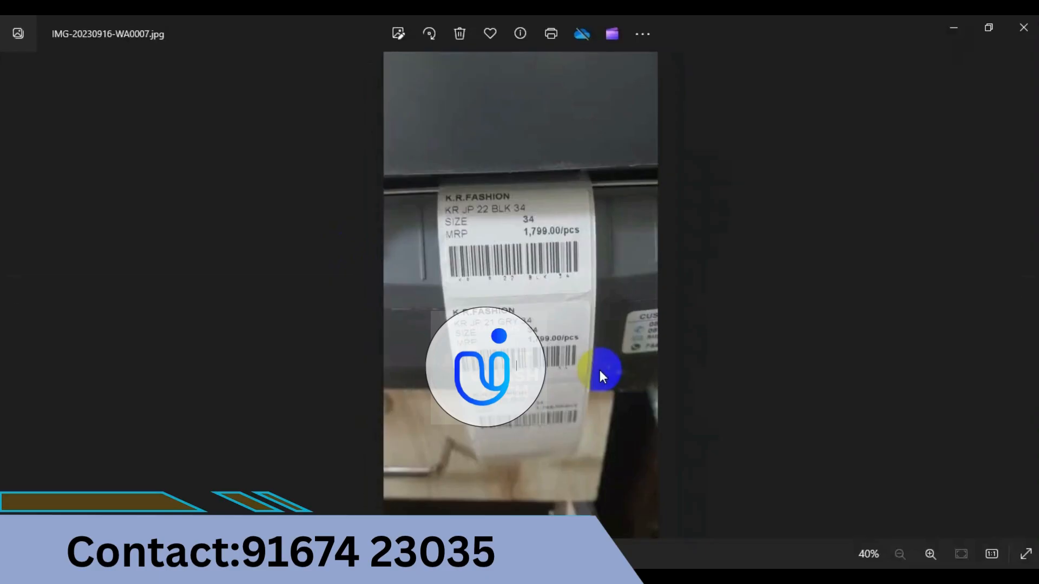
pyautogui.scroll(-1, 600, 370)
pyautogui.scroll(-1, 599, 370)
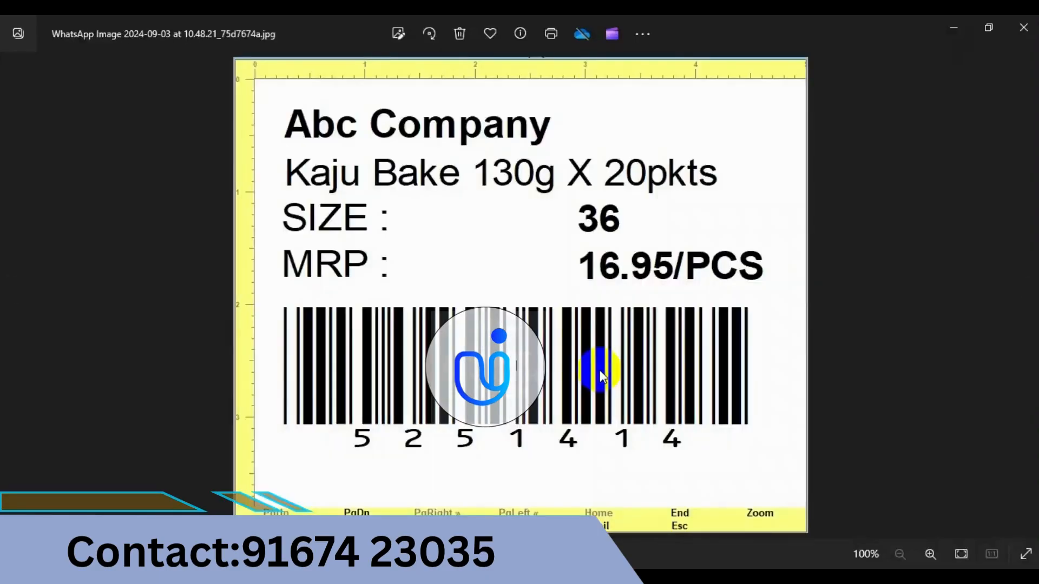
pyautogui.scroll(-1, 600, 371)
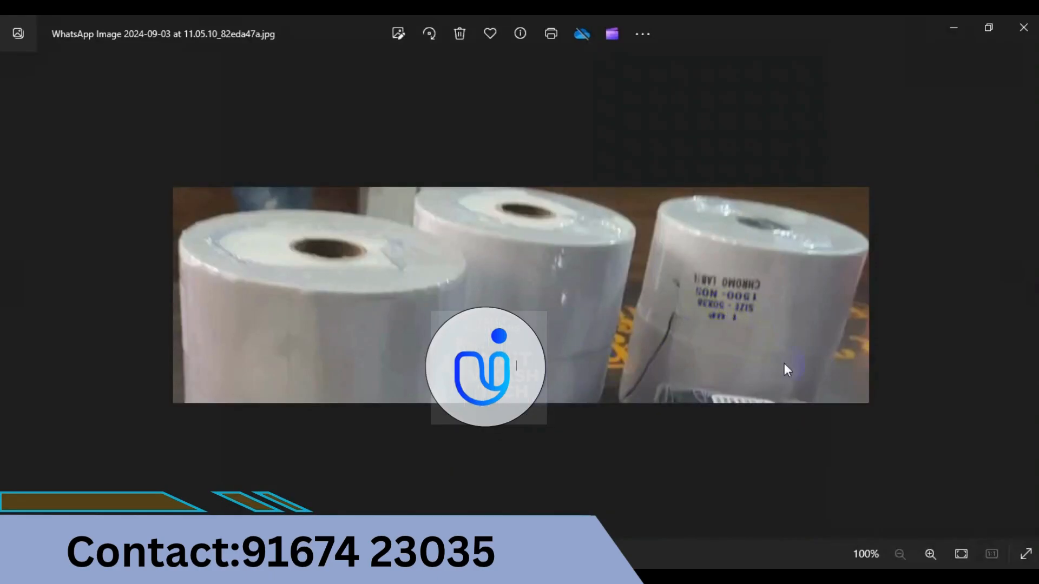
pyautogui.scroll(-1, 786, 368)
pyautogui.scroll(-1, 784, 363)
pyautogui.scroll(1, 784, 362)
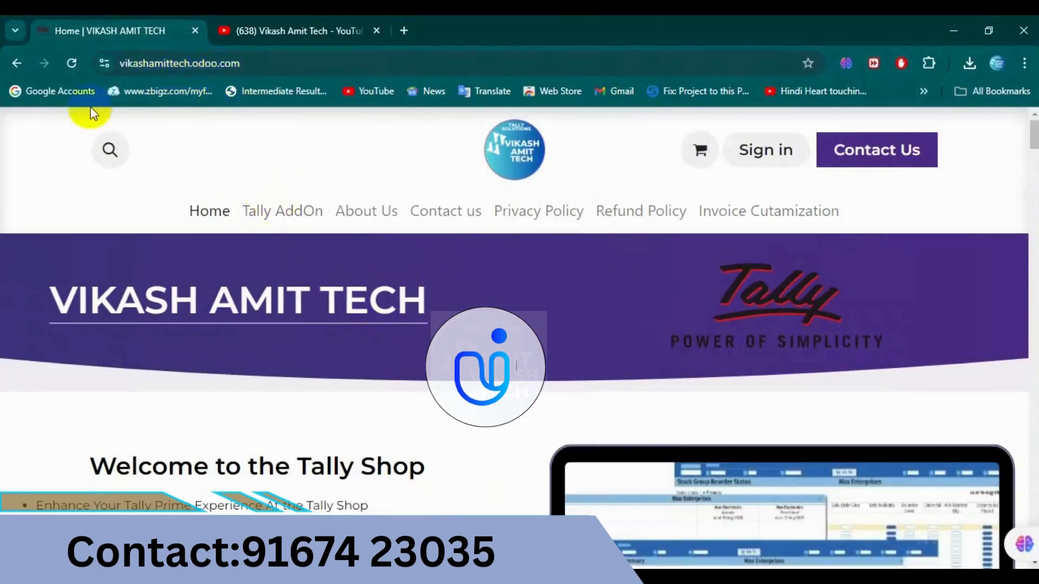
# In Chrome, search the vikashamittech.odoo.com shop for BARCODE and review the Tally TDL Barcode Module product page
pyautogui.click(108, 148)
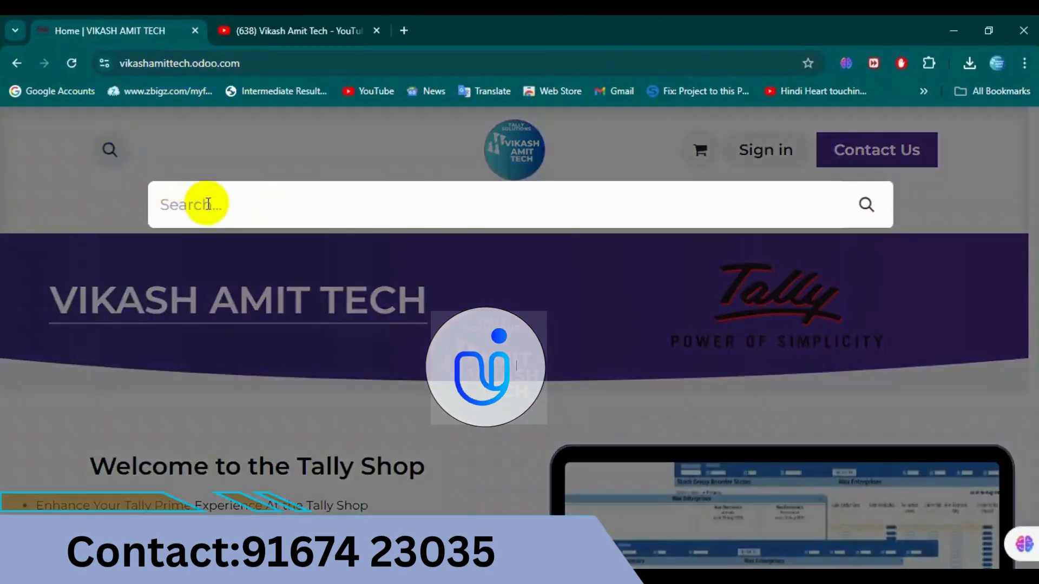
pyautogui.write('BARCODE')
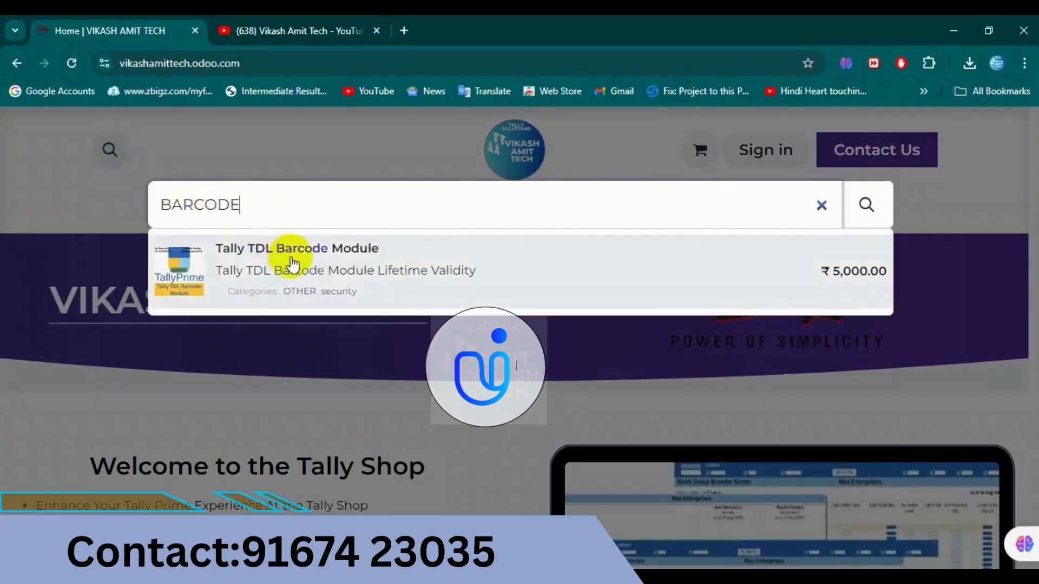
pyautogui.click(340, 263)
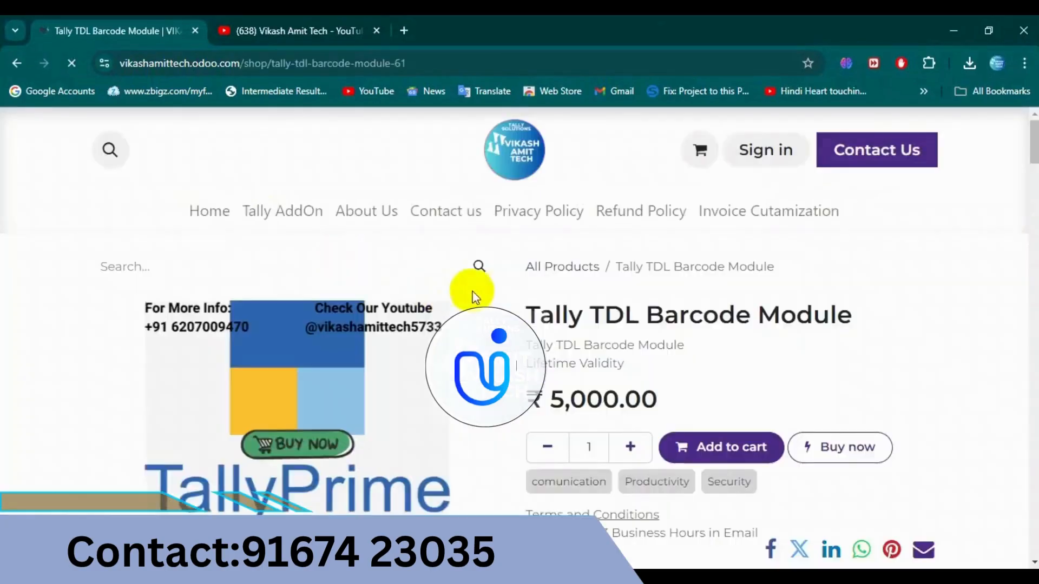
pyautogui.scroll(-15, 1027, 155)
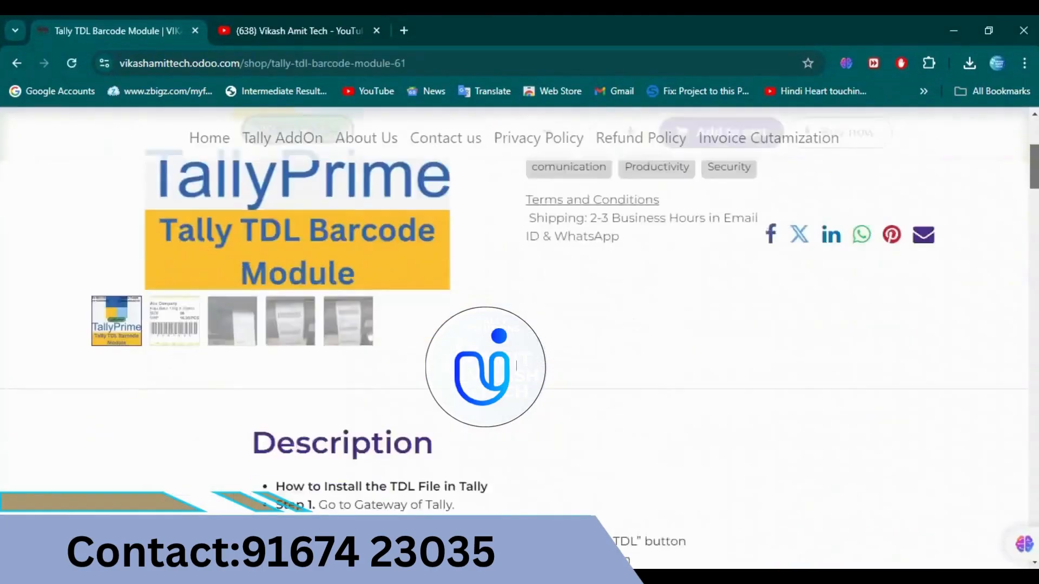
pyautogui.moveTo(1035, 244); pyautogui.dragTo(1033, 143)
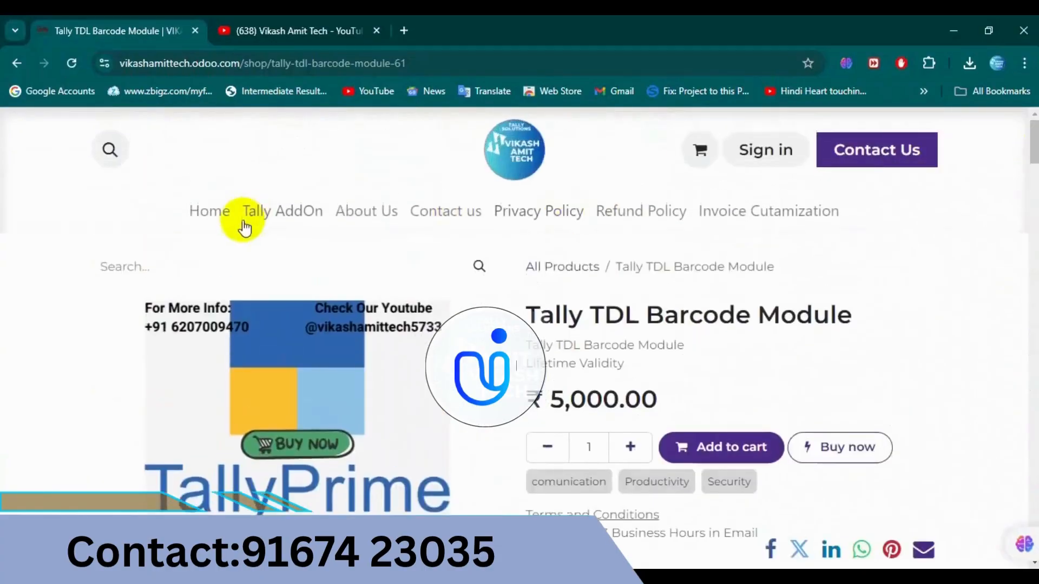
# Search the shop for WHAT and review the Tally TDL Whatsapp Module product page
pyautogui.click(111, 154)
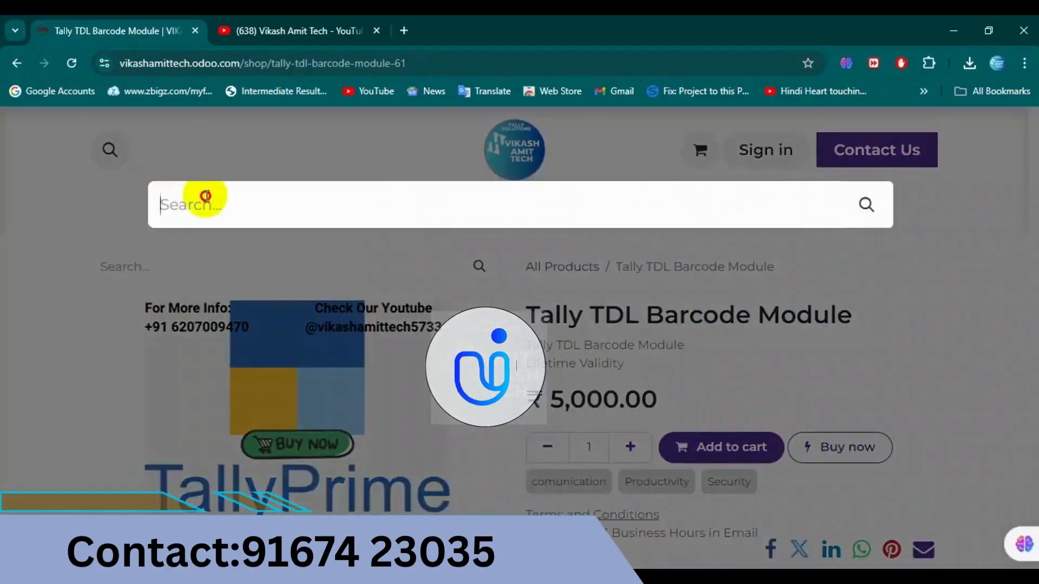
pyautogui.write('WHAT')
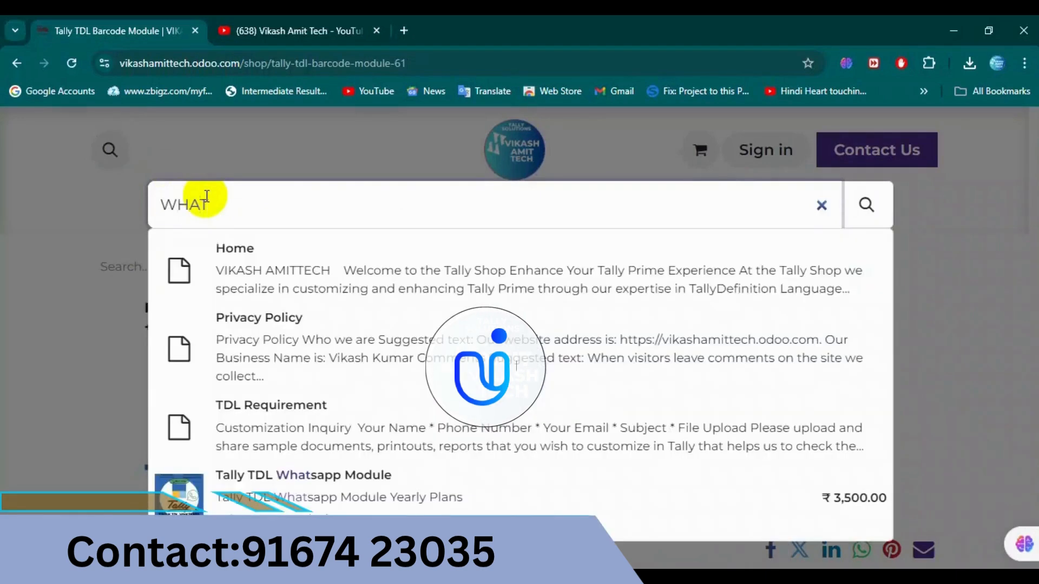
pyautogui.click(306, 479)
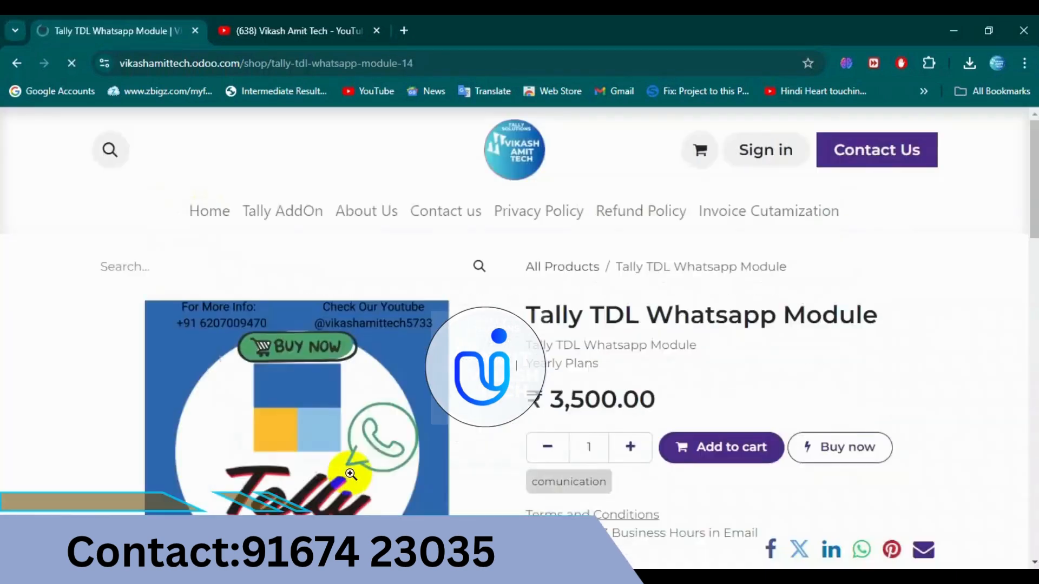
pyautogui.moveTo(1033, 208)
pyautogui.mouseDown()
pyautogui.moveTo(1031, 262)
pyautogui.moveTo(1034, 219)
pyautogui.mouseUp()
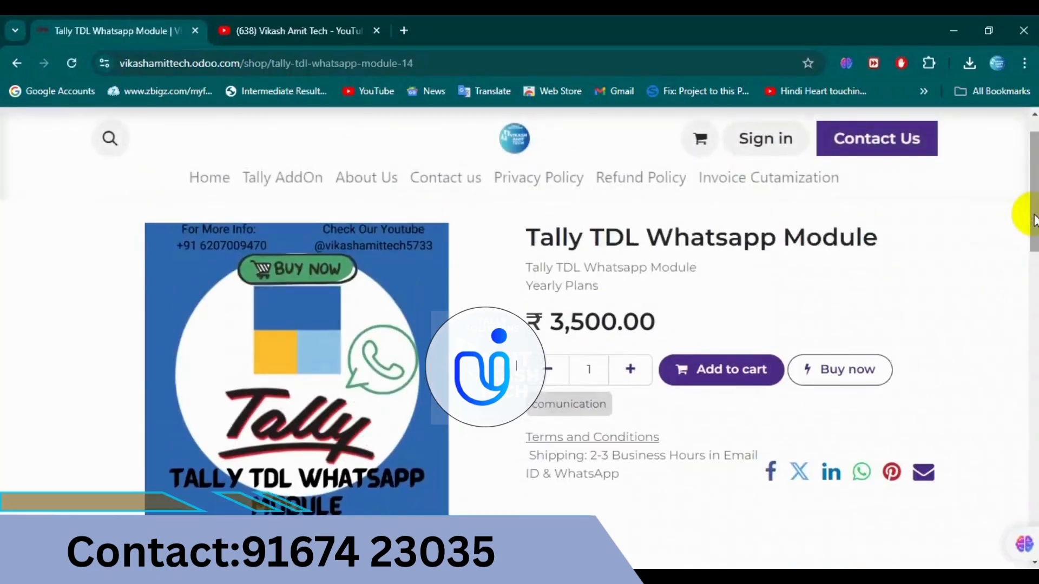